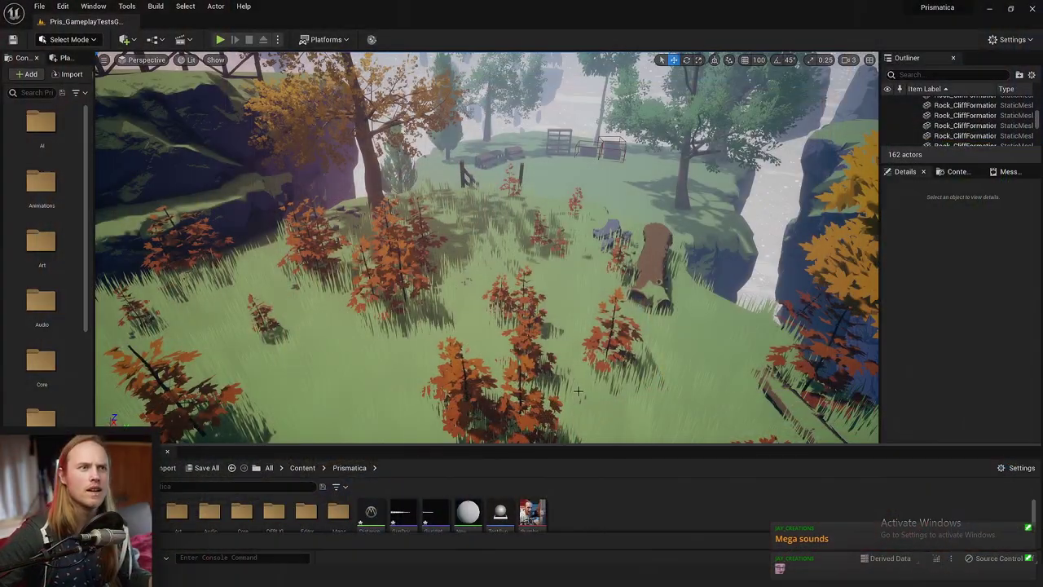
- Create a MetaSound Source asset in the Prismatica content folder
mouse_move(580, 372)
right_mouse_down()
mouse_move(595, 365)
mouse_move(584, 356)
right_mouse_up()
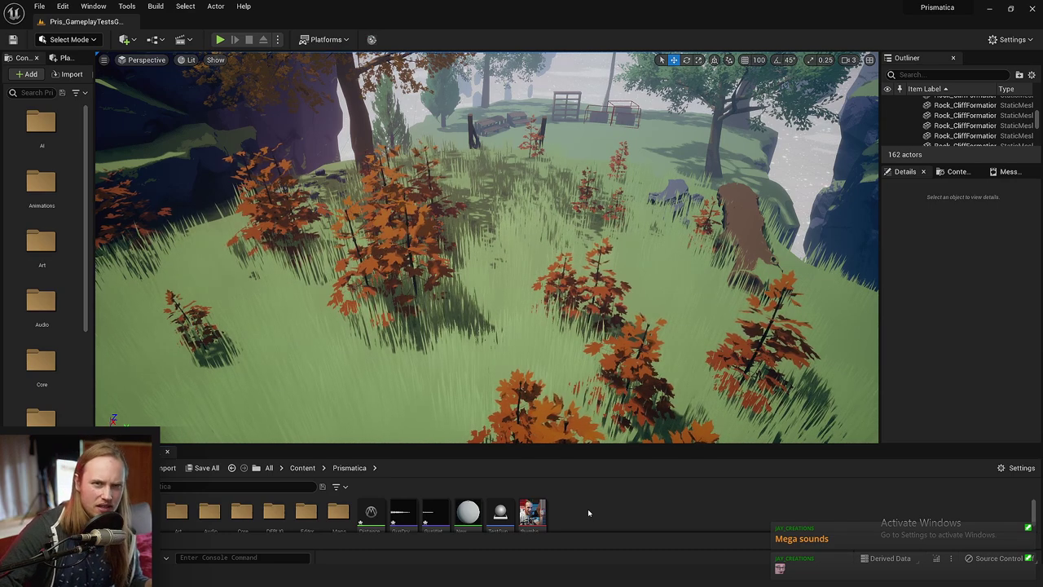
mouse_move(371, 511)
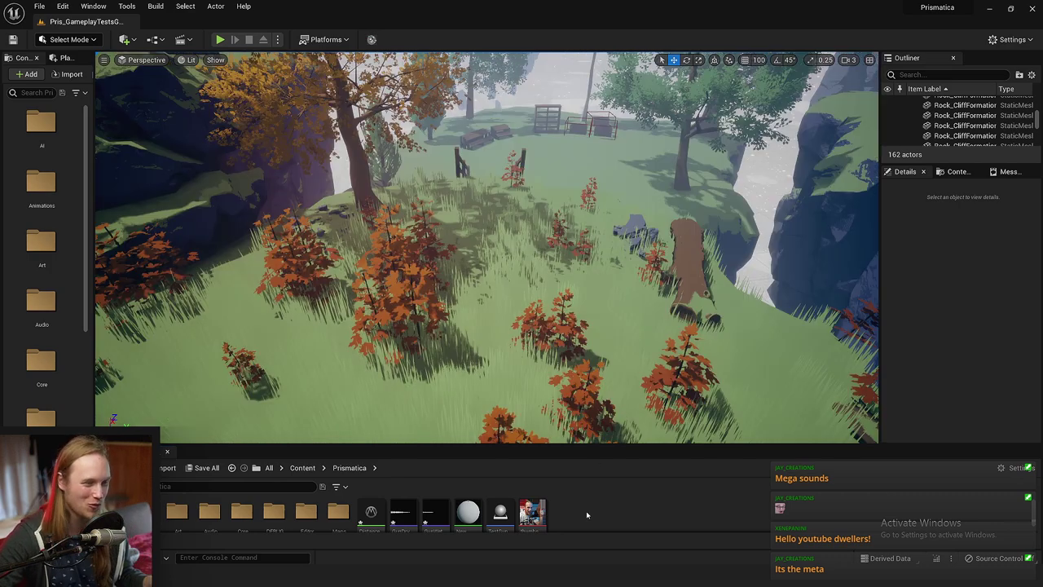
right_click(584, 513)
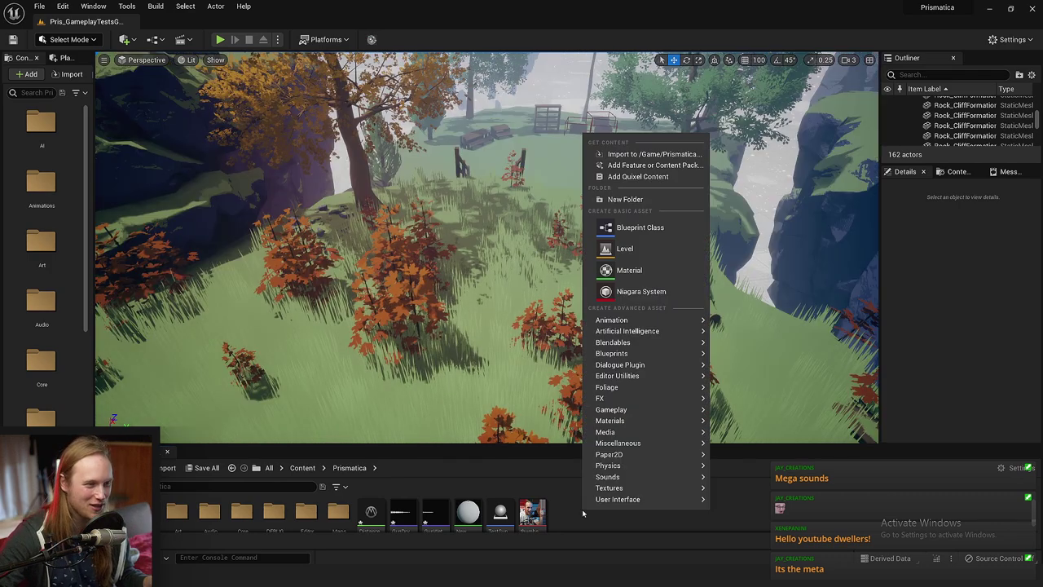
mouse_move(610, 321)
mouse_move(642, 489)
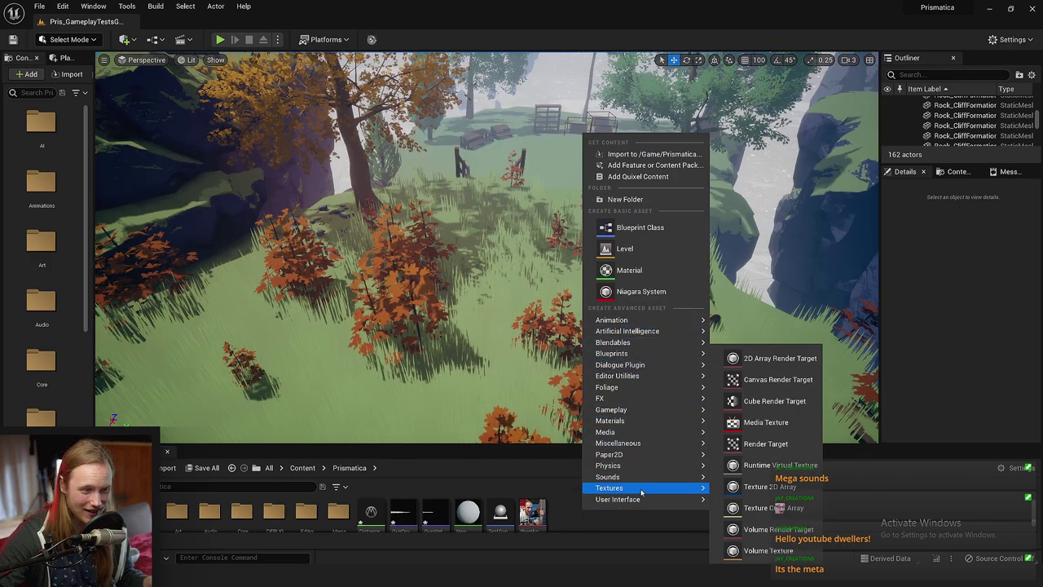
mouse_move(621, 426)
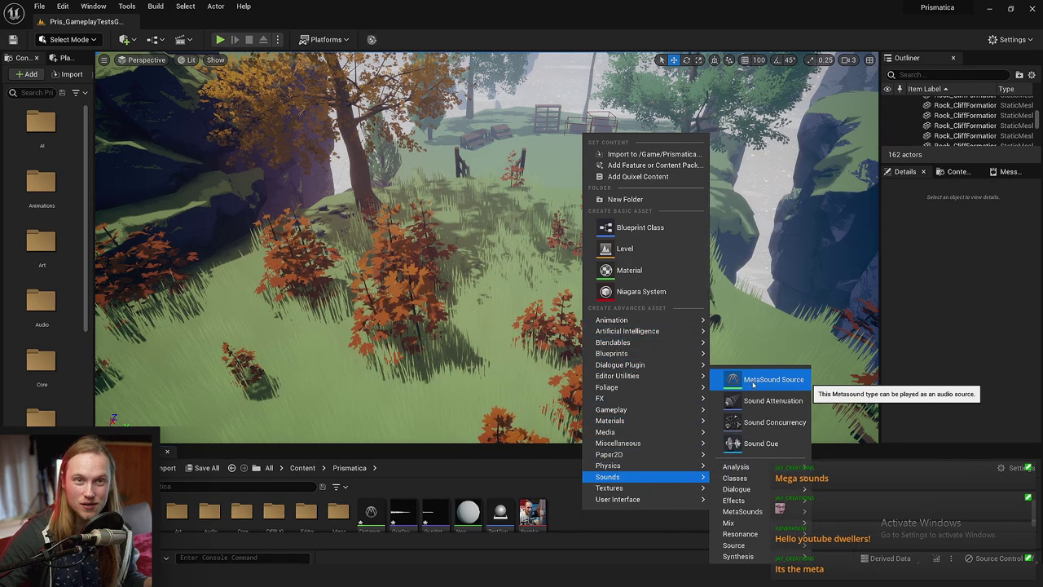
left_click(758, 379)
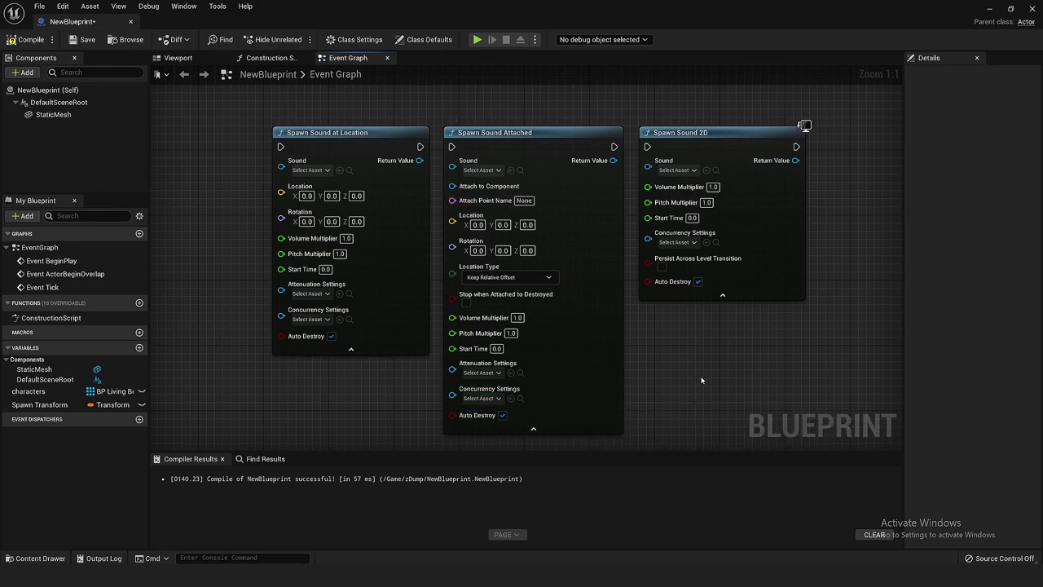
- Compare the Spawn Sound at Location, Spawn Sound Attached and Spawn Sound 2D nodes in NewBlueprint's Event Graph
mouse_move(291, 284)
right_mouse_down()
mouse_move(295, 298)
mouse_move(279, 291)
right_mouse_up()
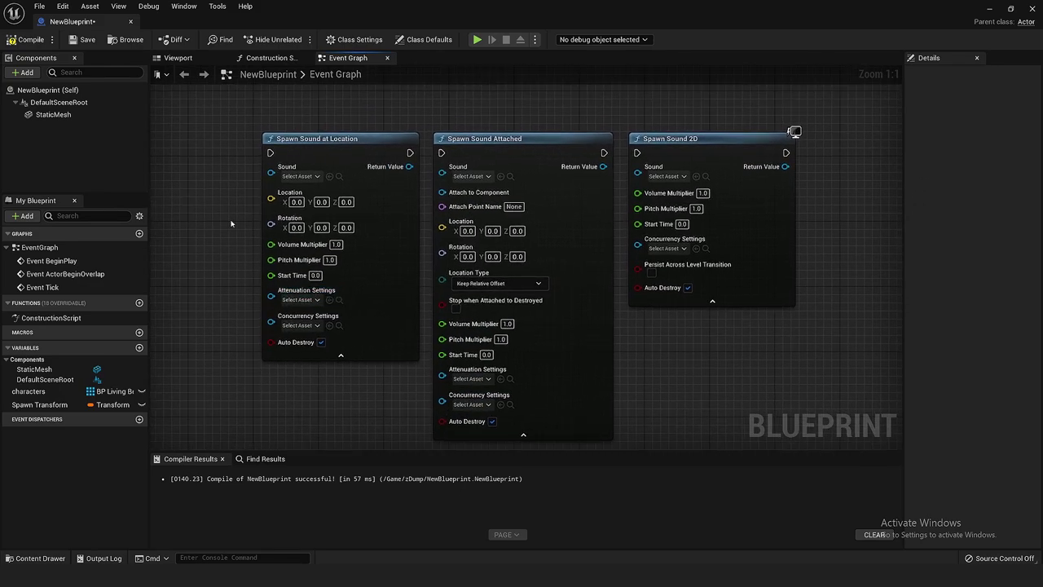
right_click_drag(715, 329, 724, 306)
right_click_drag(812, 333, 786, 346)
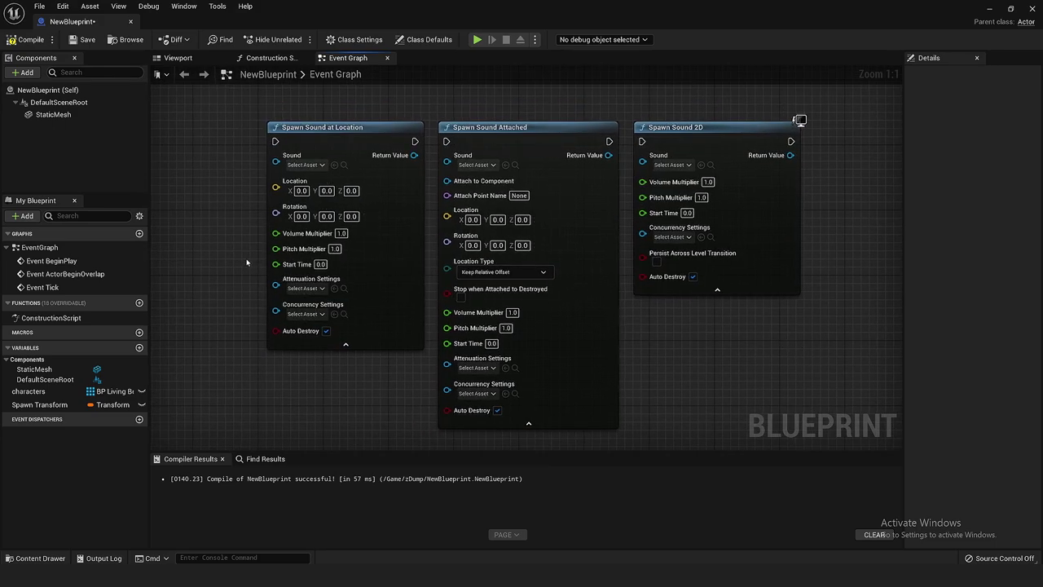
right_click_drag(237, 252, 268, 264)
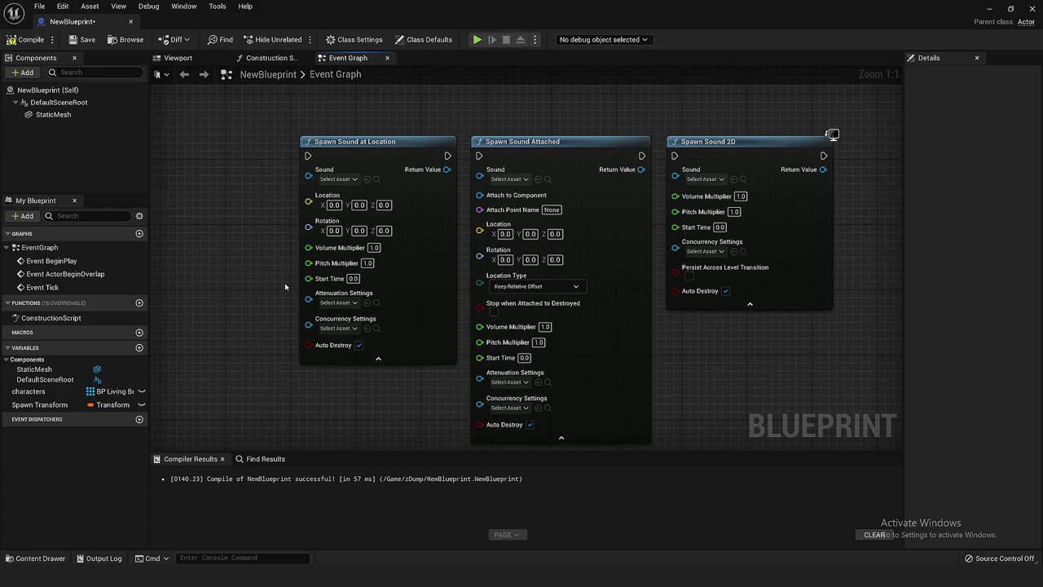
right_click_drag(862, 262, 805, 243)
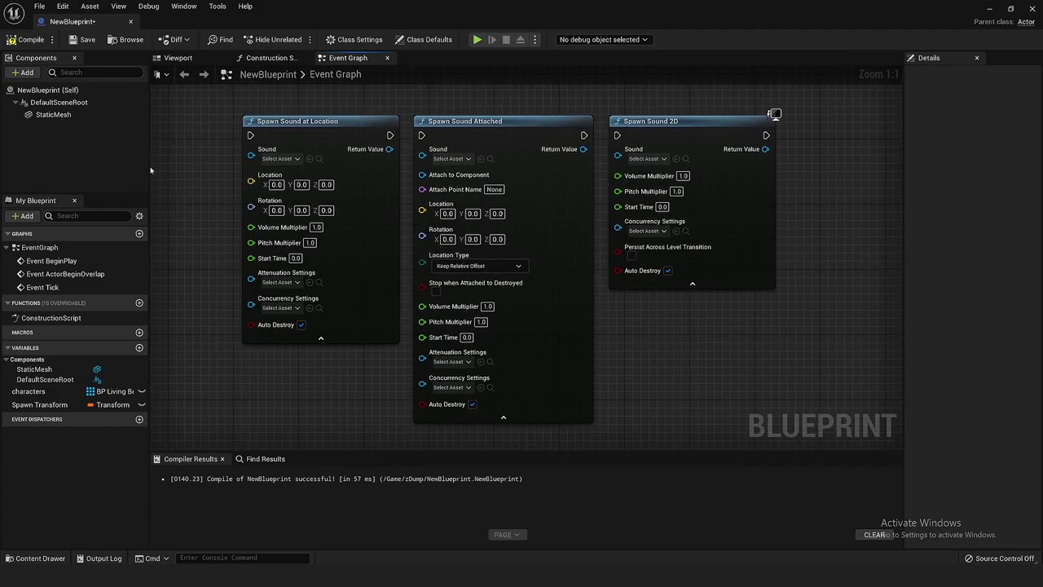
right_click_drag(213, 149, 237, 177)
left_click(327, 168)
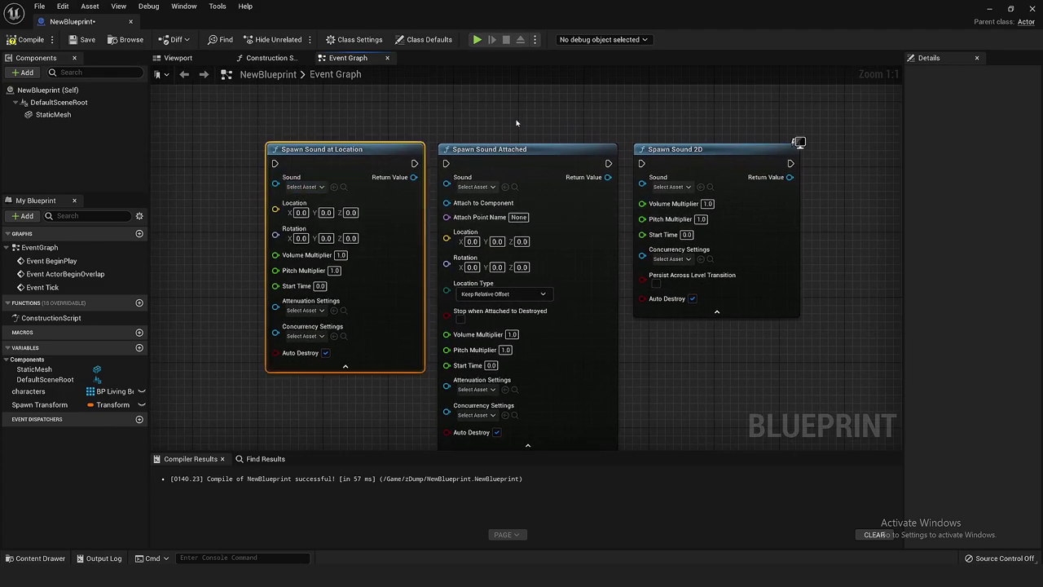
left_click(543, 181)
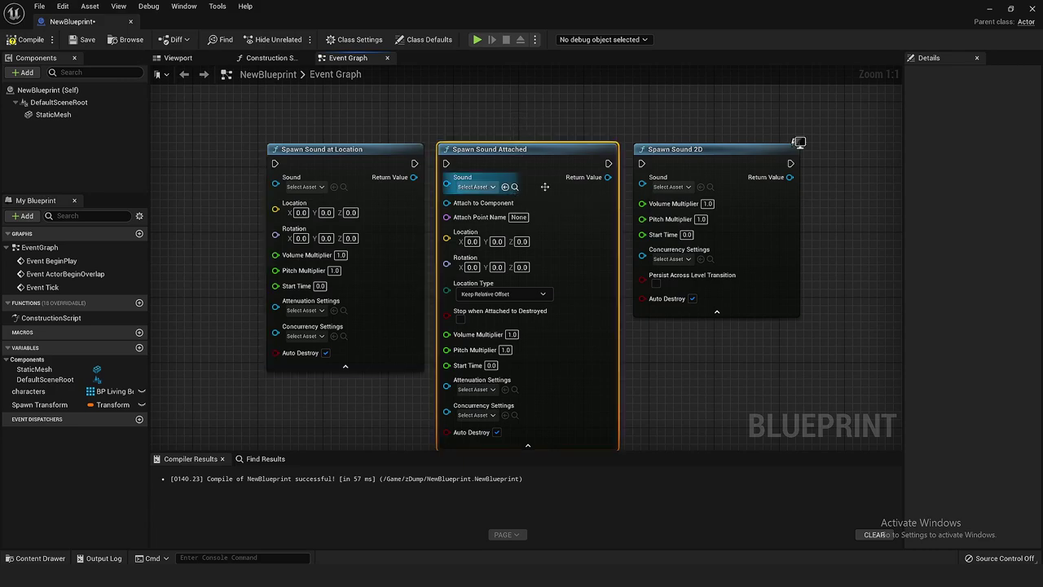
right_click_drag(753, 113, 670, 138)
left_click(670, 137)
left_click(644, 180)
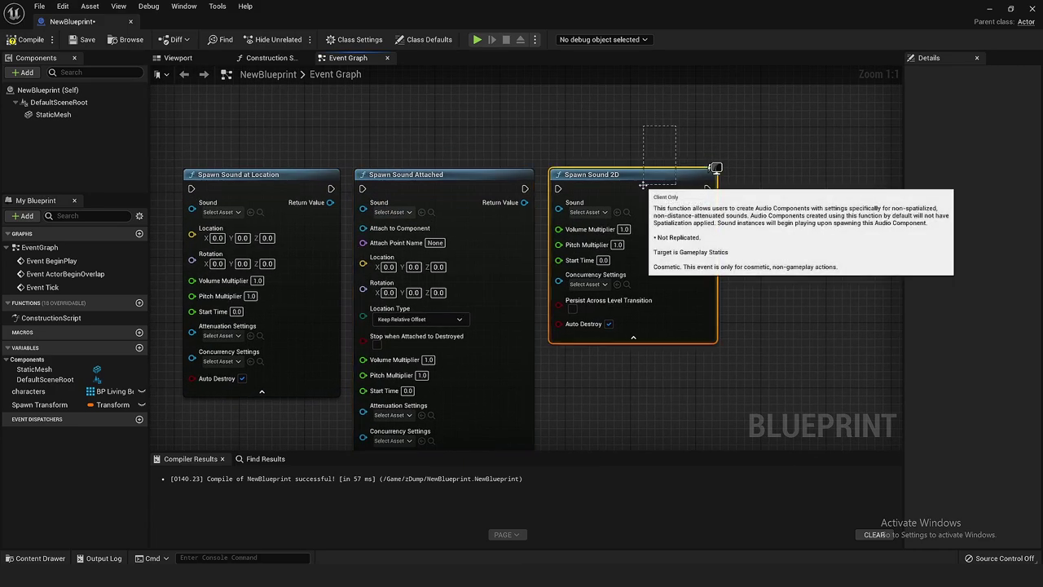
mouse_move(642, 180)
left_mouse_down()
mouse_move(639, 193)
mouse_move(644, 177)
left_mouse_up()
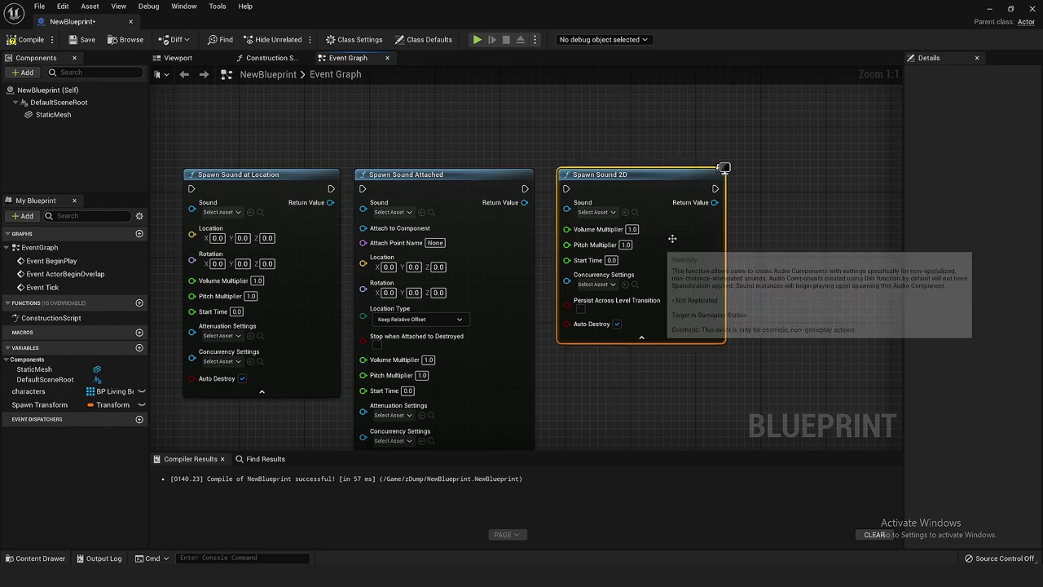
left_click_drag(673, 239, 665, 240)
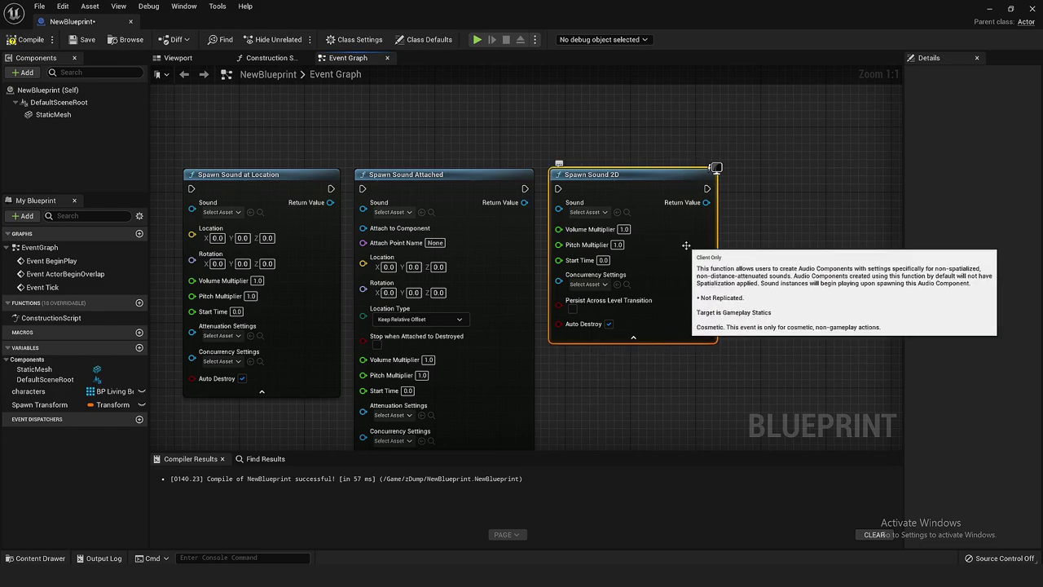
- Examine the Play Sound at Location and Play Sound 2D nodes below the spawn nodes, focusing on Play Sound 2D's outputs
left_click(615, 411)
right_click_drag(615, 411, 615, 243)
right_click_drag(603, 441, 641, 293)
right_click_drag(724, 239, 738, 181)
left_click_drag(738, 182, 445, 218)
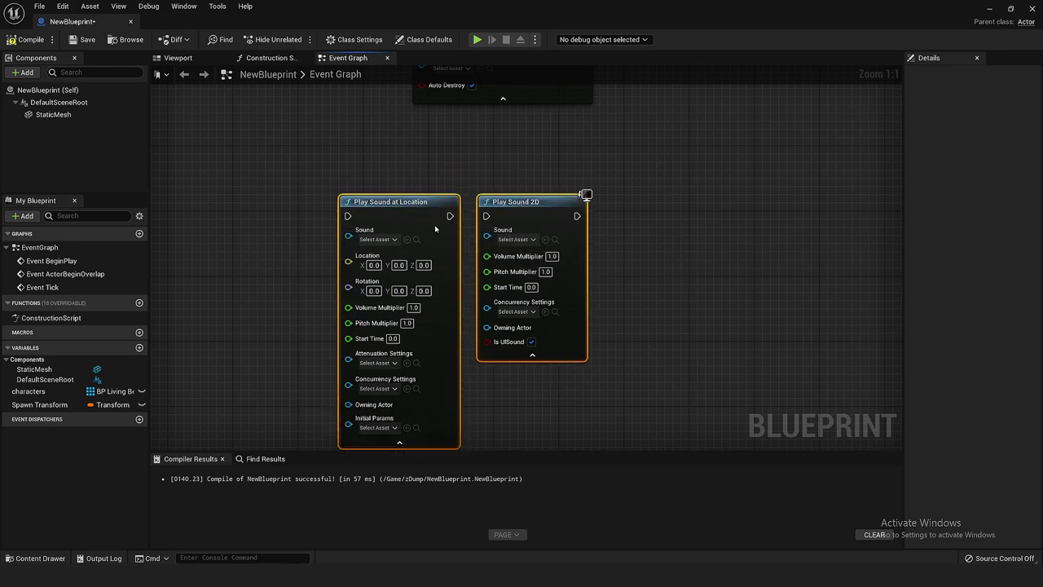
left_click(698, 285)
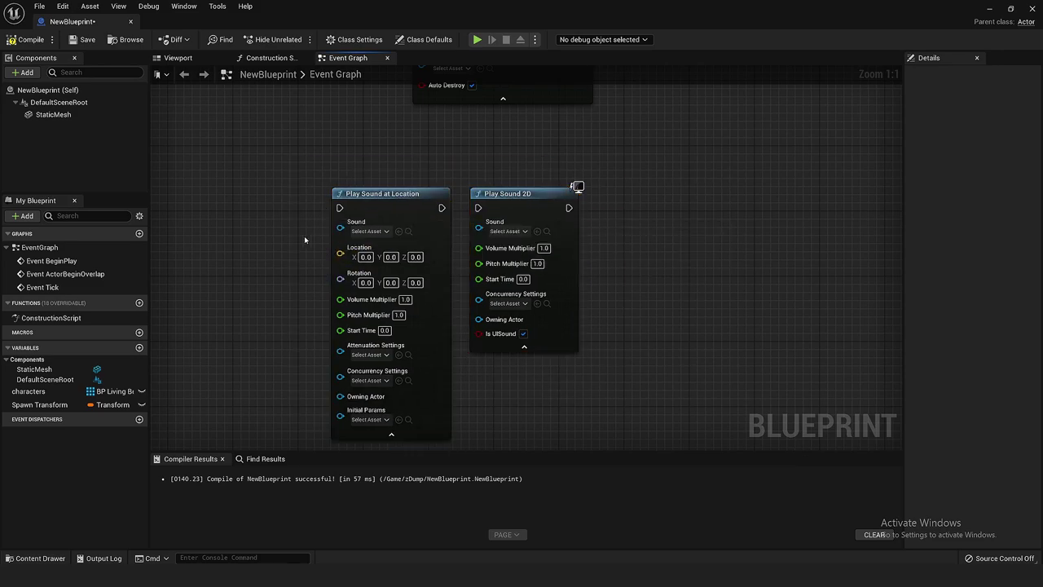
left_click_drag(311, 214, 465, 407)
left_click(547, 397)
right_click_drag(546, 396, 535, 437)
scroll(414, 259, "up", 1)
right_click_drag(568, 250, 547, 259)
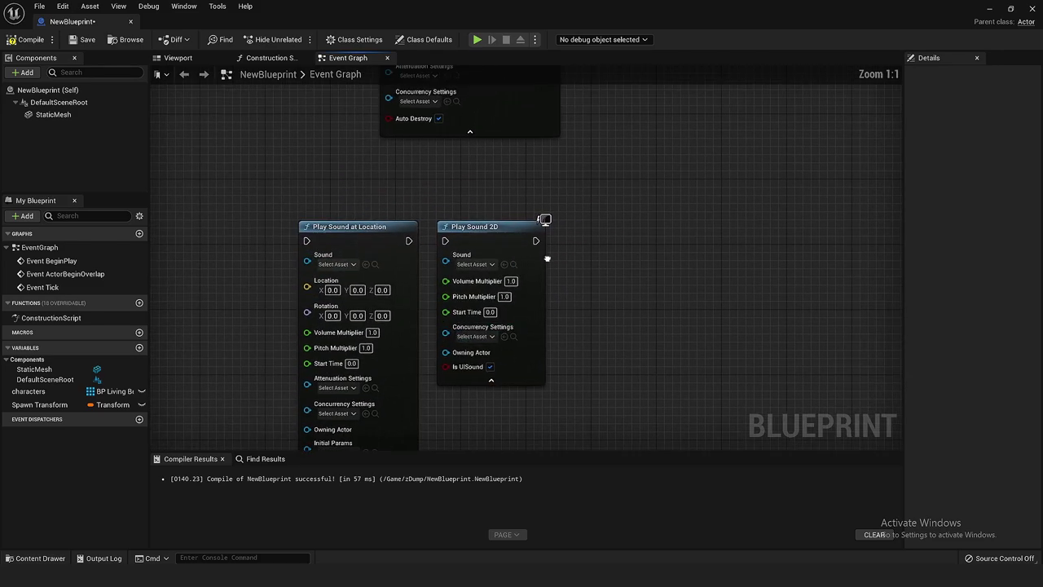
scroll(547, 259, "up", 7)
left_click(510, 245)
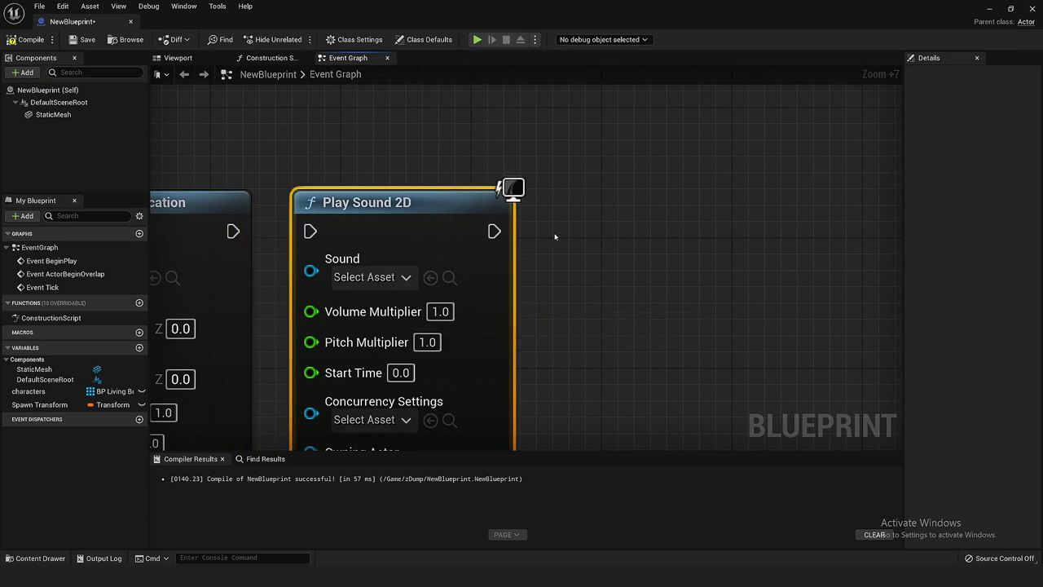
- Examine the Return Value output of the Spawn Sound 2D node
scroll(555, 236, "down", 8)
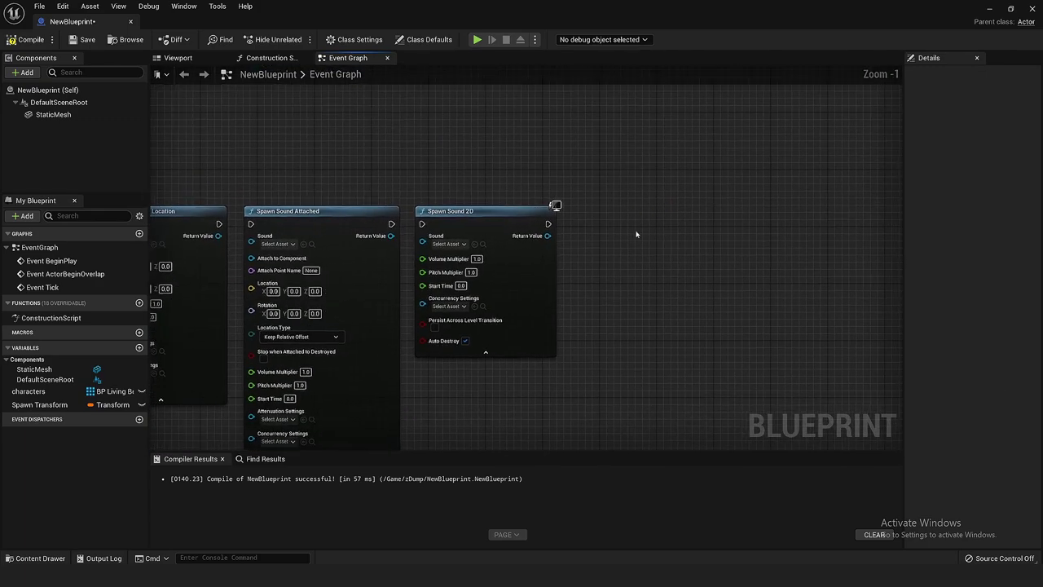
scroll(637, 234, "up", 8)
left_click_drag(448, 235, 684, 238)
left_click(598, 198)
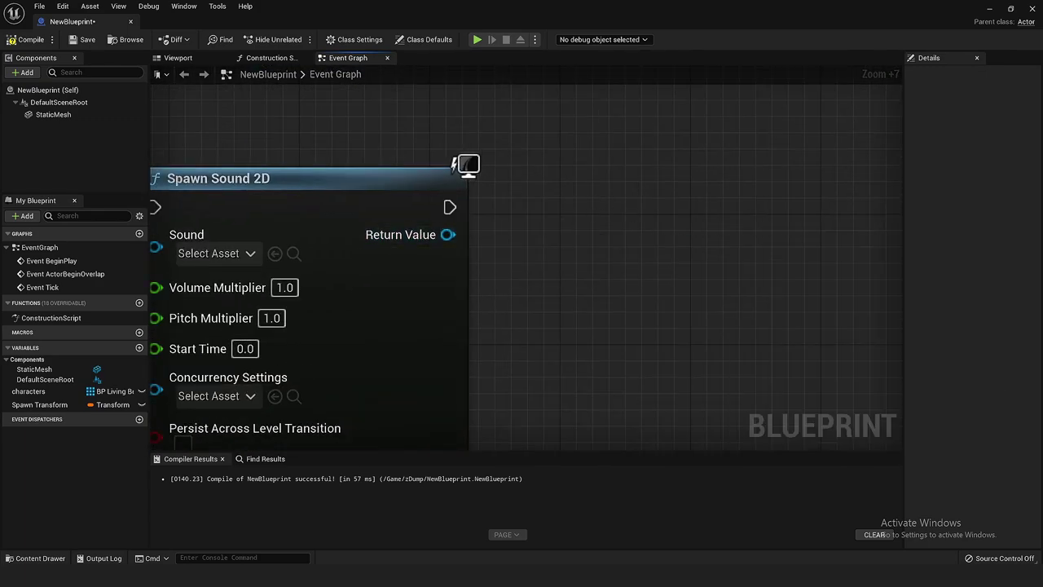
- Examine the attenuation, concurrency and other input settings of the Play Sound at Location node
scroll(598, 198, "down", 5)
right_click_drag(506, 326, 755, 172)
right_click_drag(410, 403, 489, 161)
right_click_drag(459, 391, 461, 252)
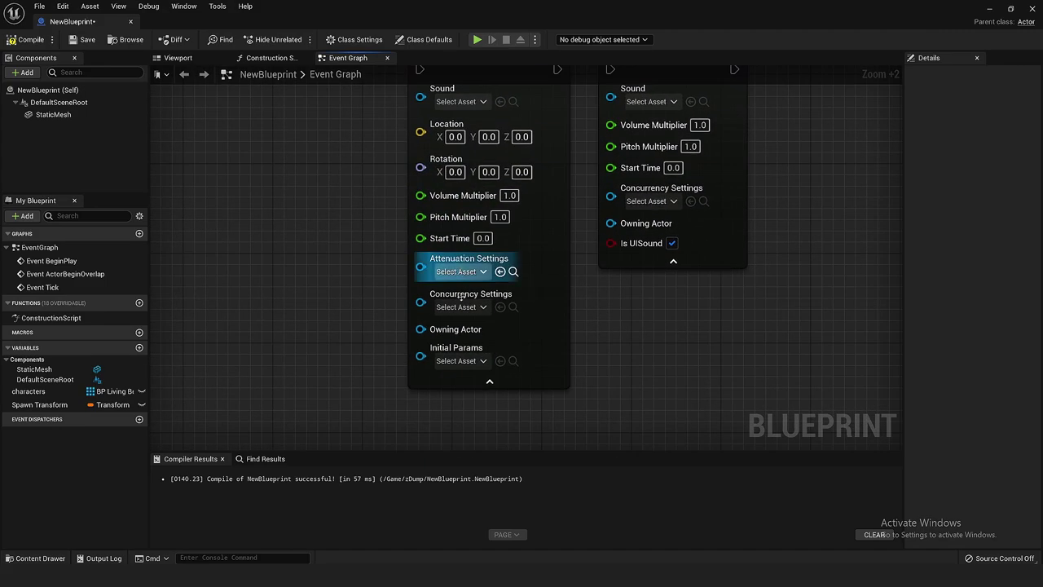
scroll(477, 286, "up", 4)
left_click_drag(477, 286, 328, 275)
scroll(329, 275, "down", 3)
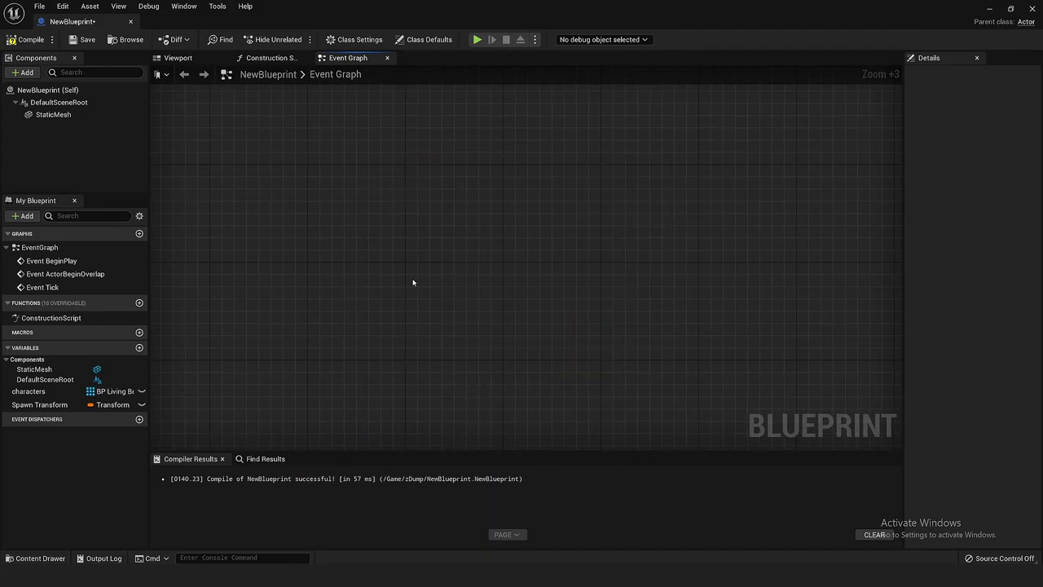
- Search the Sound asset choices of the Spawn Sound Attached node for metasound
right_click_drag(413, 253, 591, 400)
scroll(592, 401, "down", 4)
right_click_drag(684, 164, 477, 379)
scroll(477, 378, "up", 5)
right_click_drag(532, 338, 570, 323)
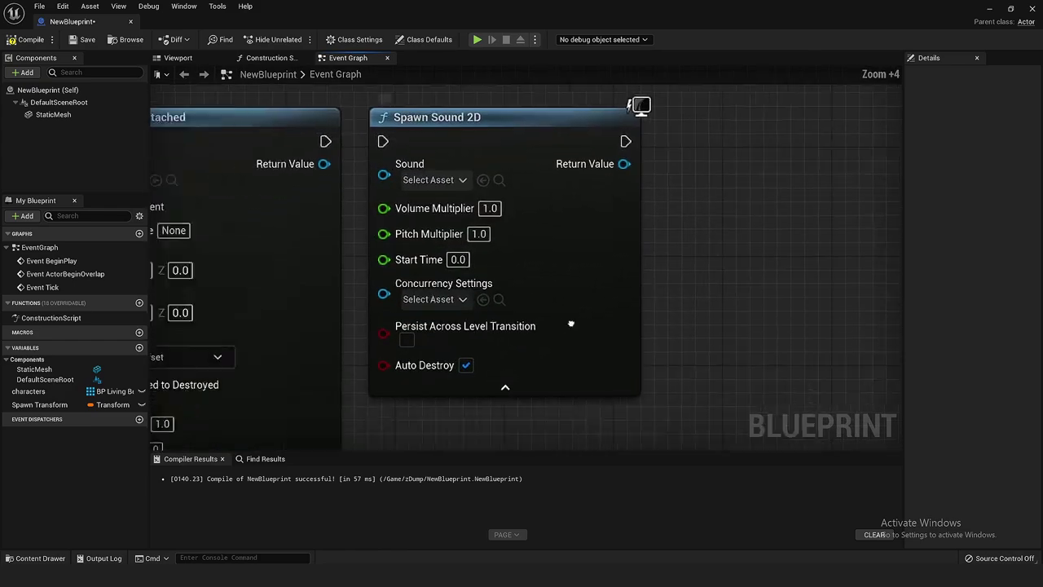
left_click(487, 221)
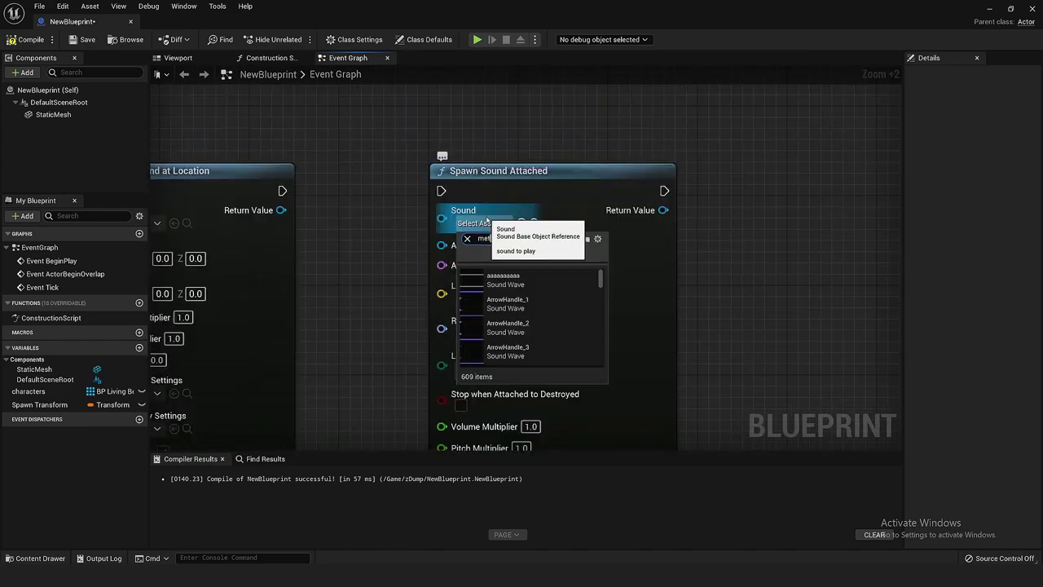
type("metasound")
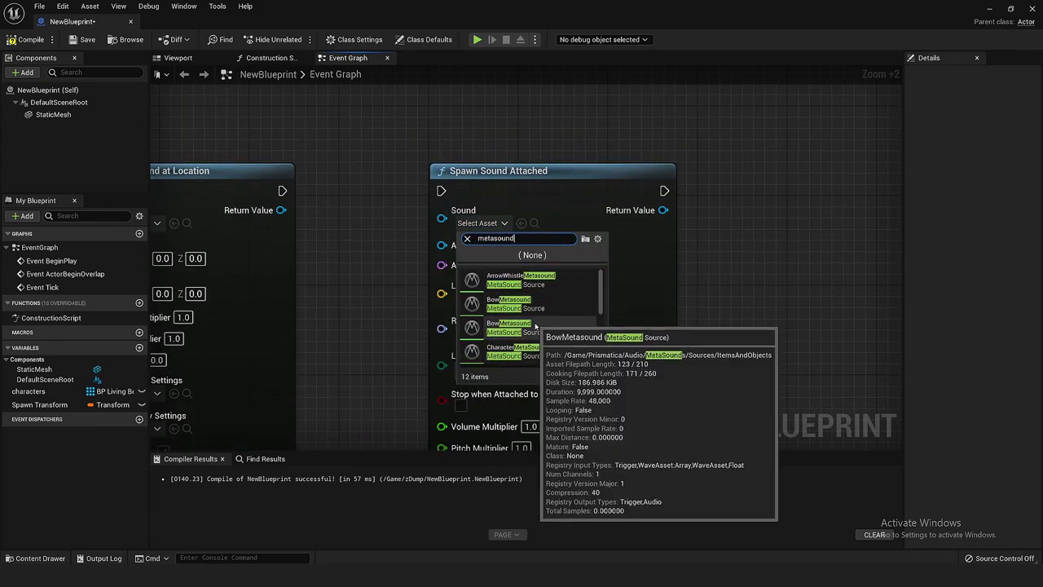
- Promote the Return Value of the Spawn Sound Attached node to a variable
left_click_drag(664, 209, 768, 224)
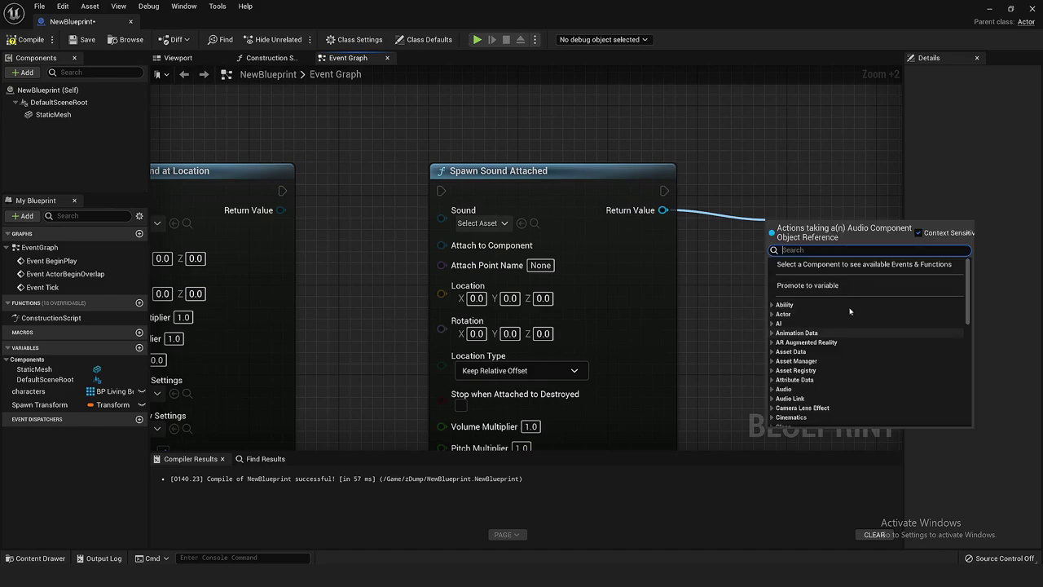
right_click(664, 210)
left_click(699, 234)
- Try to add a Set Float Parameter node from the SET node's New Var 0 output
left_click_drag(616, 236, 758, 242)
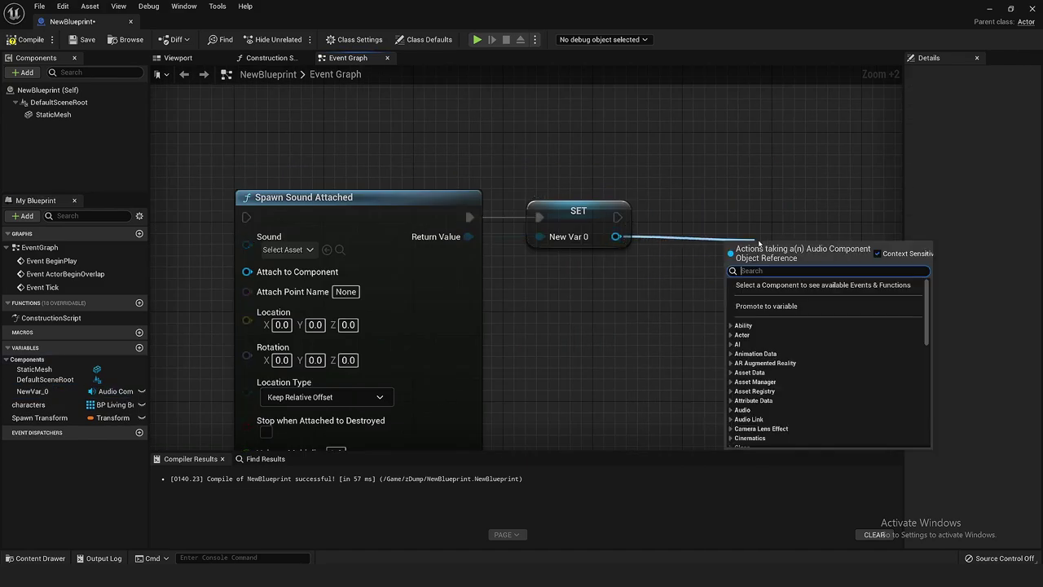
type("s")
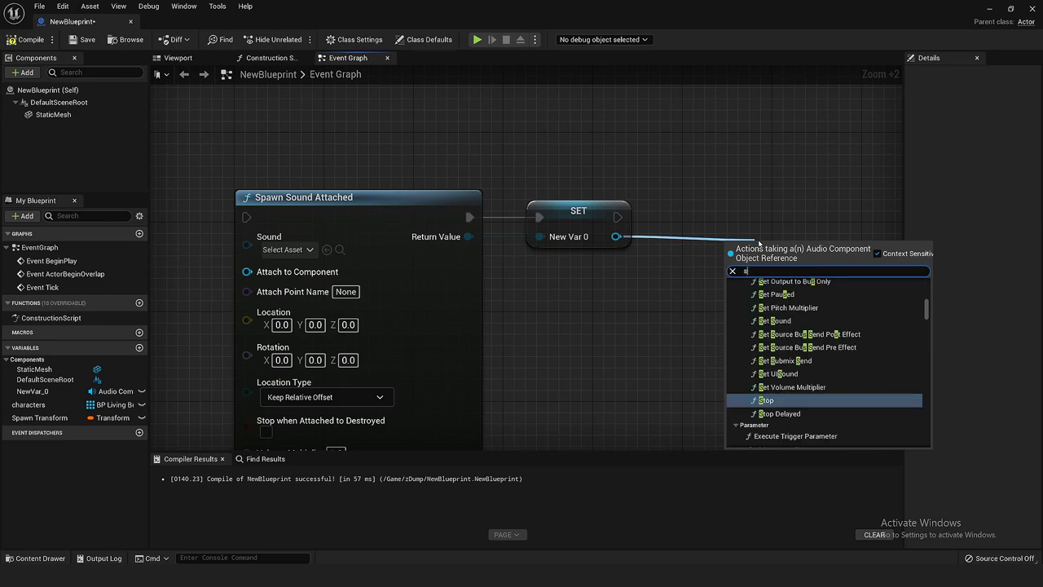
type("et scalar")
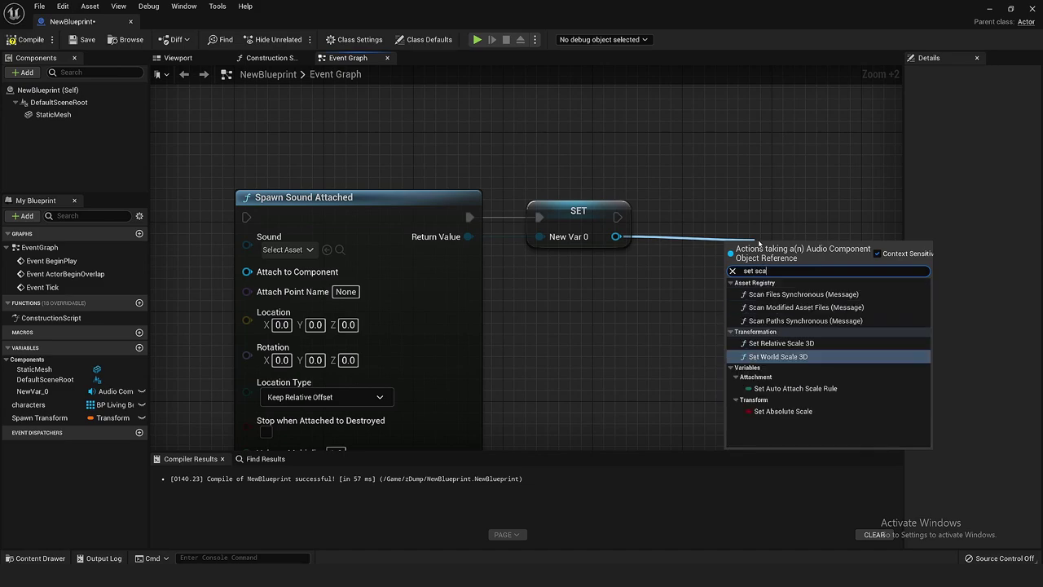
key("BackSpace")
key("BackSpace")
key("BackSpace")
key("BackSpace")
key("BackSpace")
key("BackSpace")
type("float")
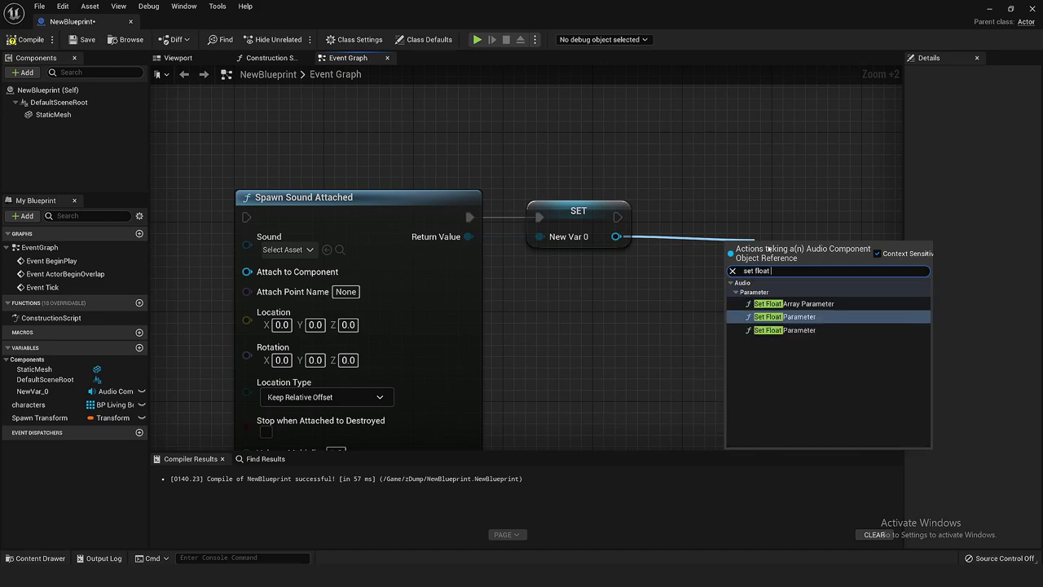
left_click(765, 317)
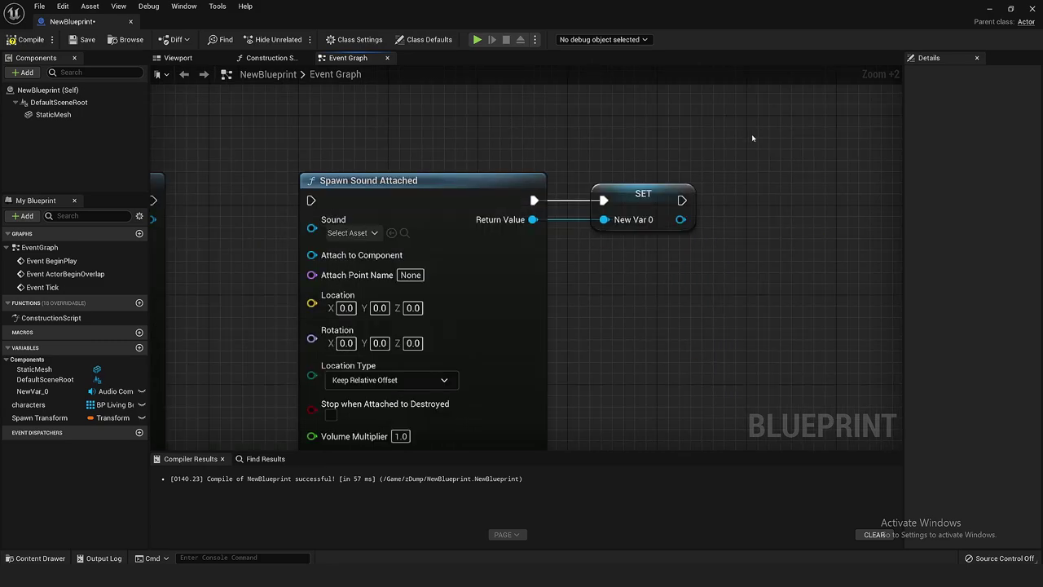
- Select the Spawn Sound Attached node with its SET node, review the pair, and clear the selection
left_click_drag(753, 138, 541, 284)
right_click_drag(628, 313, 692, 251)
scroll(692, 251, "down", 2)
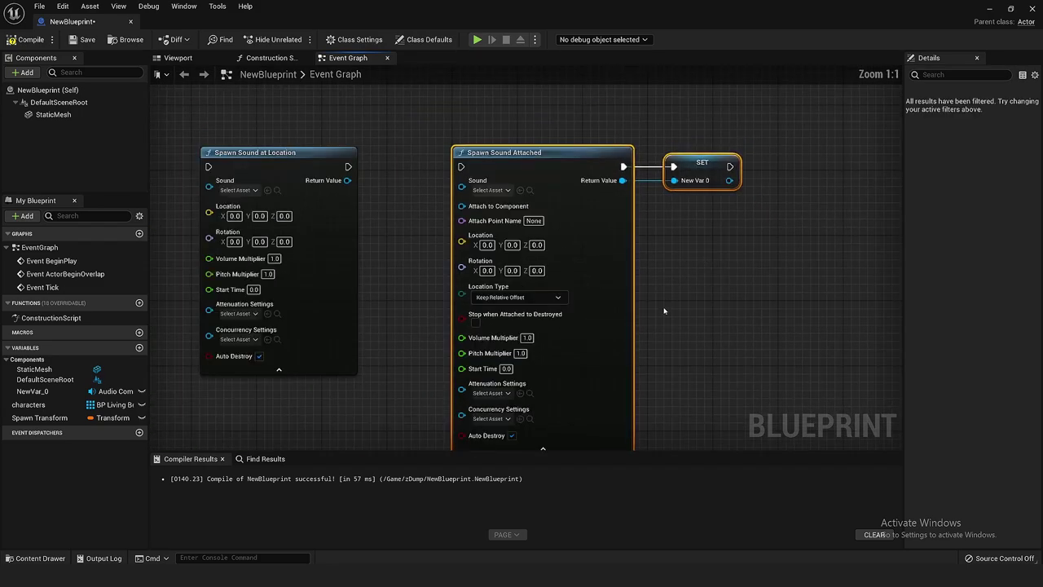
right_click_drag(663, 310, 640, 291)
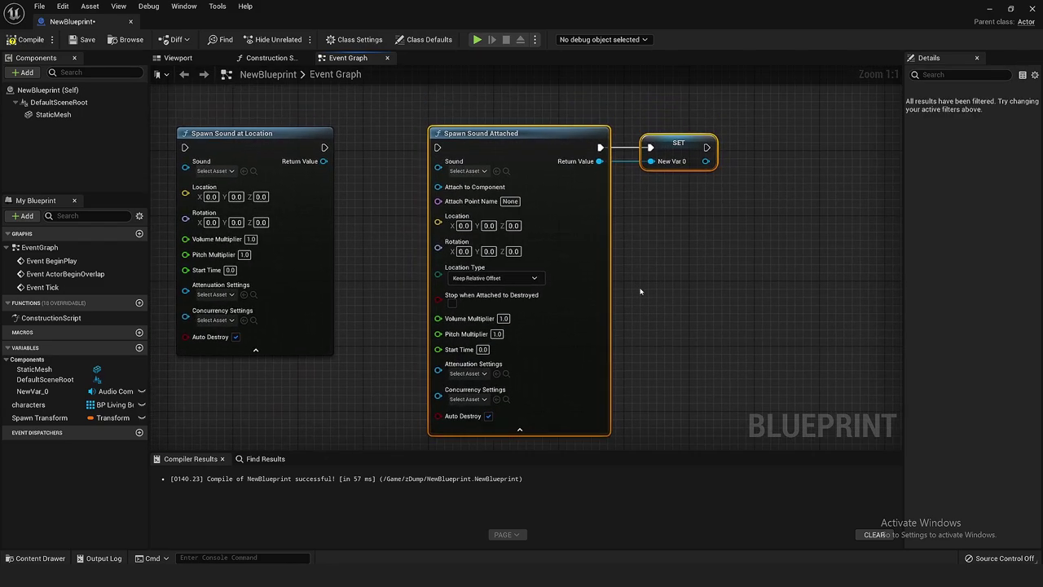
left_click(673, 278)
right_click_drag(668, 259, 548, 315)
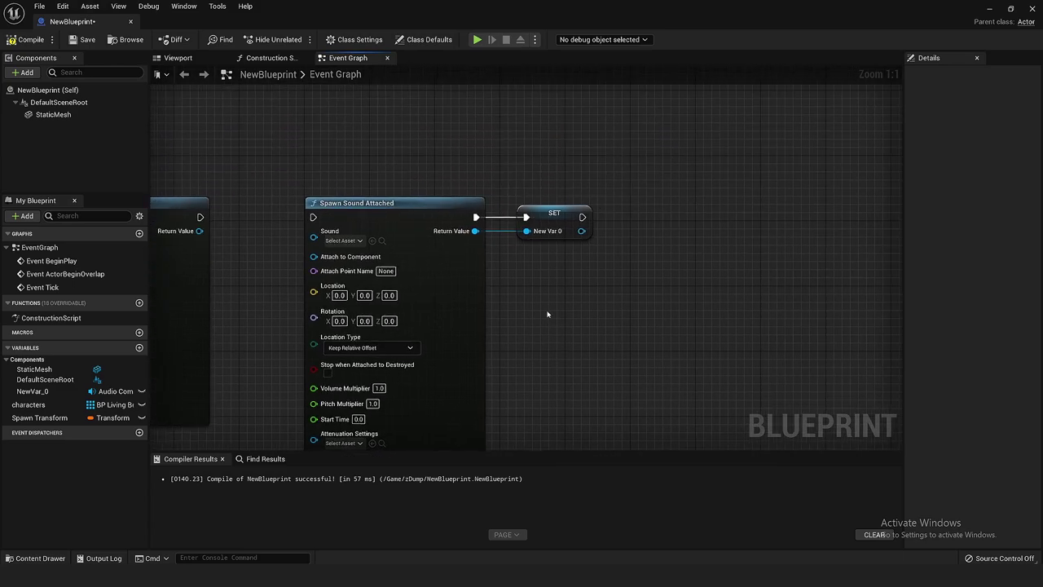
- Add a Set Object Parameter node from the Return Value of the Spawn Sound Attached node
scroll(551, 270, "up", 4, "ctrl")
right_click_drag(551, 270, 610, 287)
left_click_drag(484, 209, 720, 279)
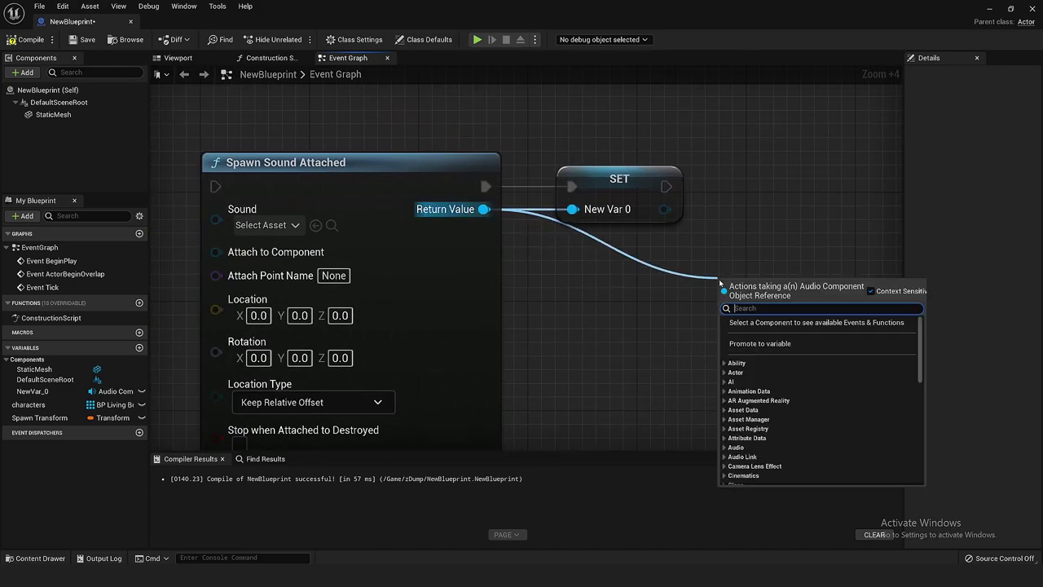
type("set object")
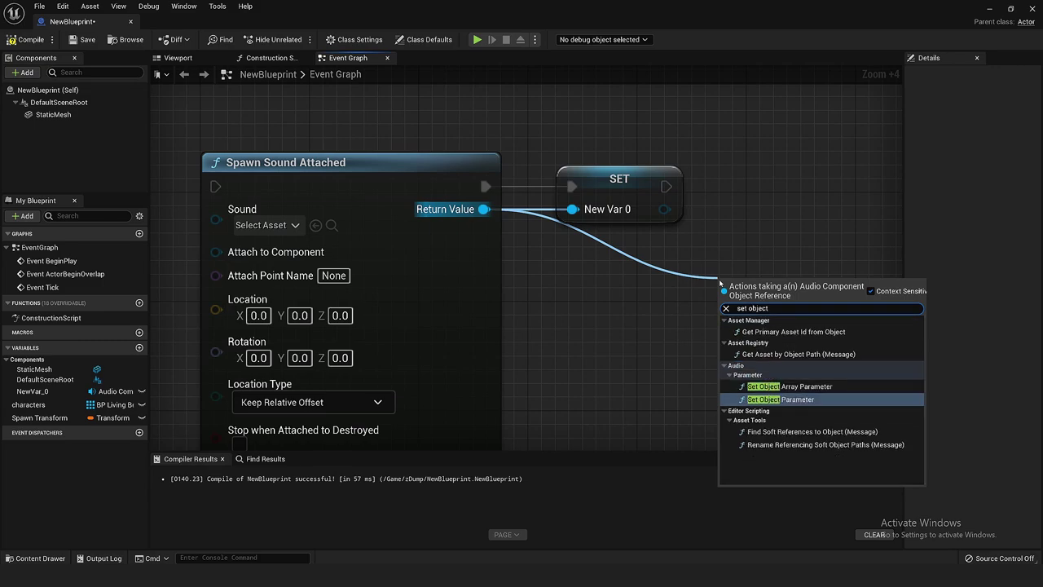
left_click(781, 399)
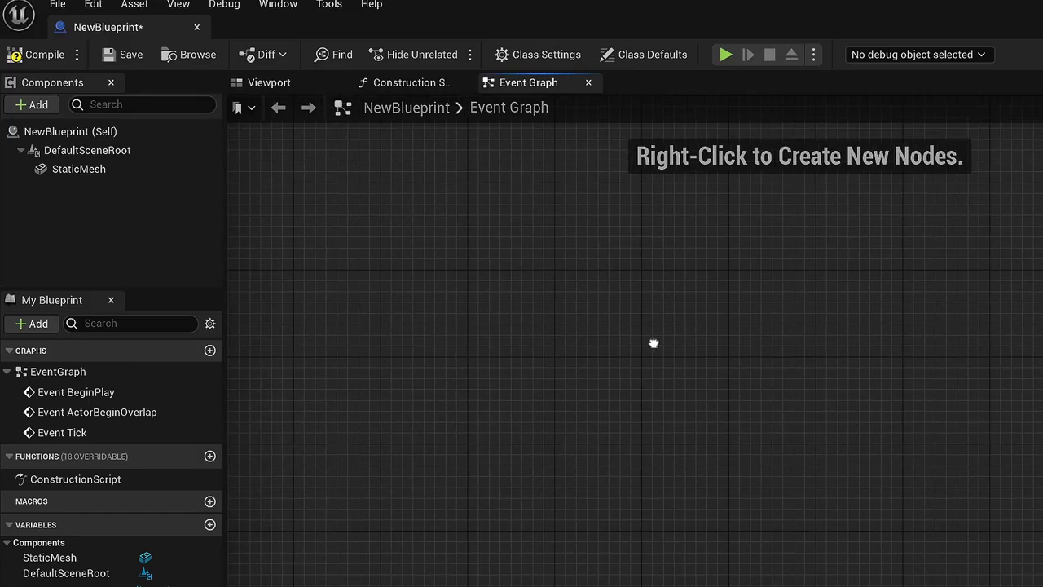
- Add an Audio component to the blueprint and move it to X 0, directly above the static mesh
left_click(25, 106)
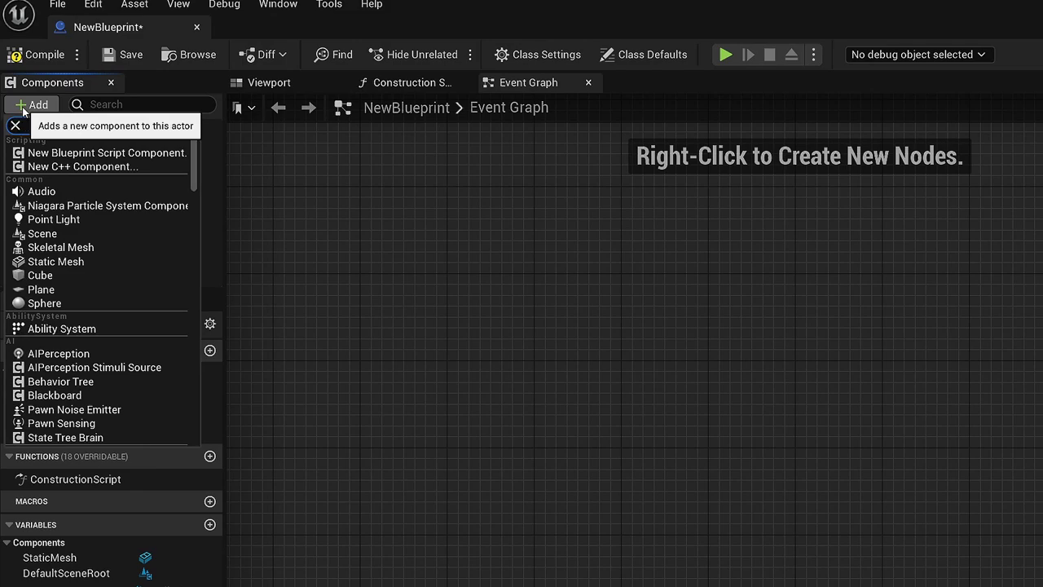
type("audio")
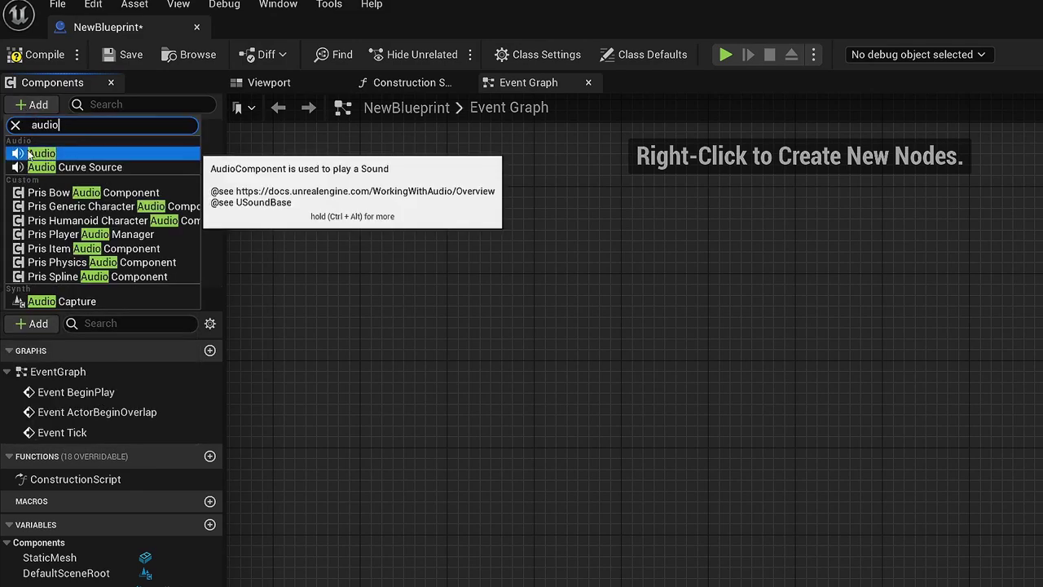
left_click(29, 153)
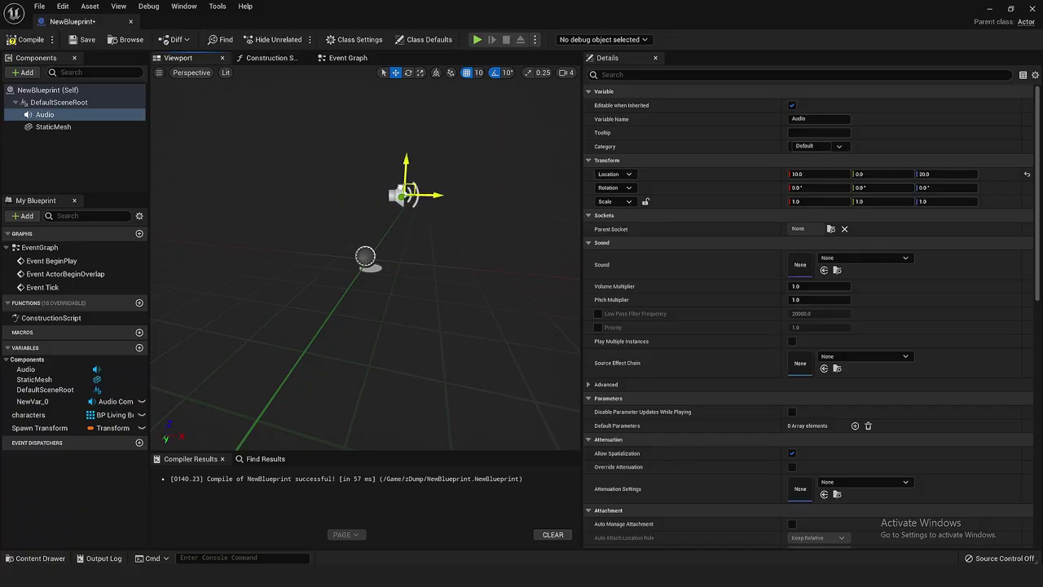
left_click_drag(400, 188, 365, 187)
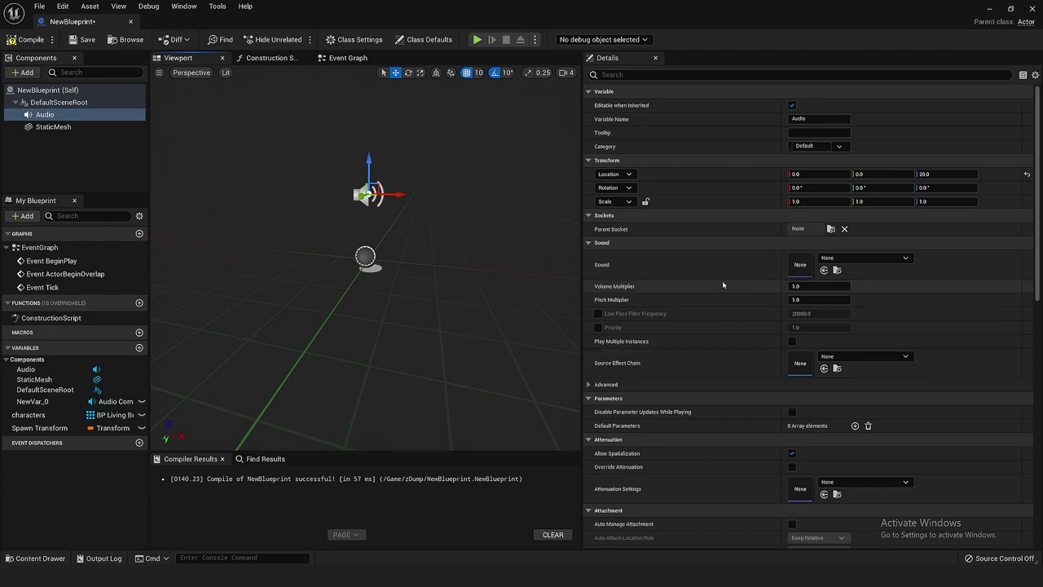
- Assign ItemWhooshMetaSound as the Sound of the Audio component
left_click(846, 258)
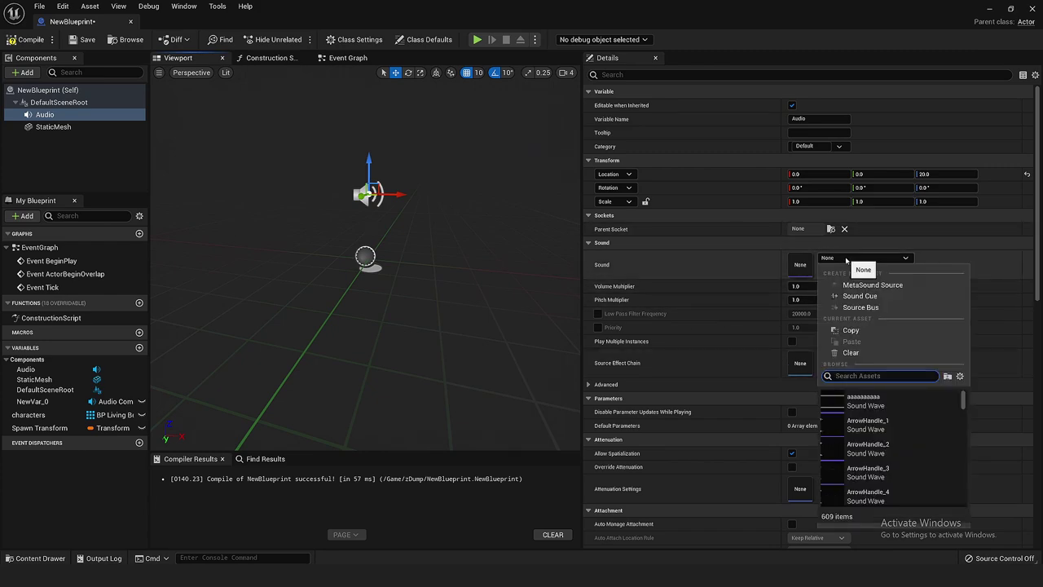
type("metasoun")
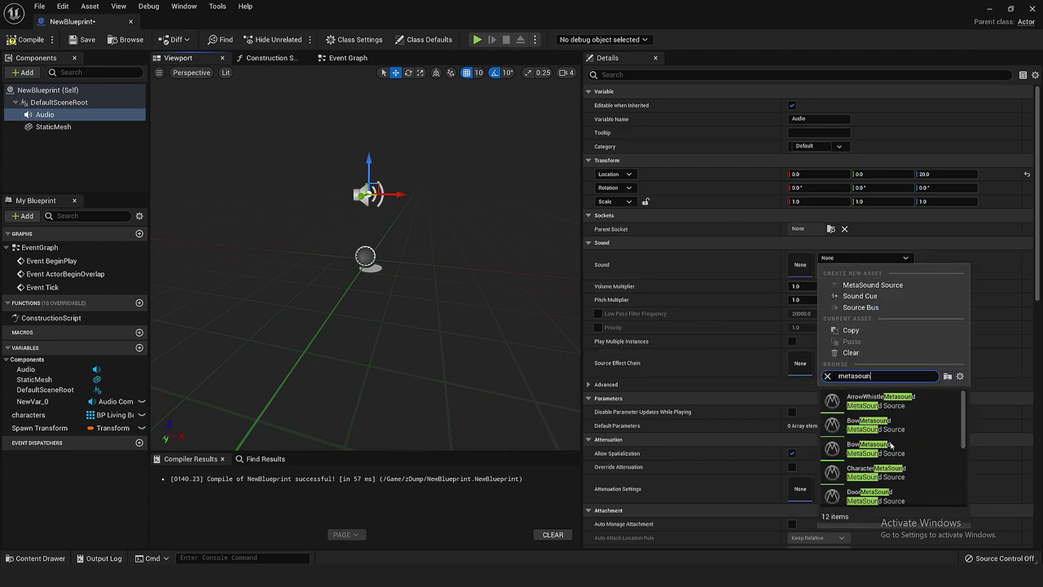
left_click(872, 489)
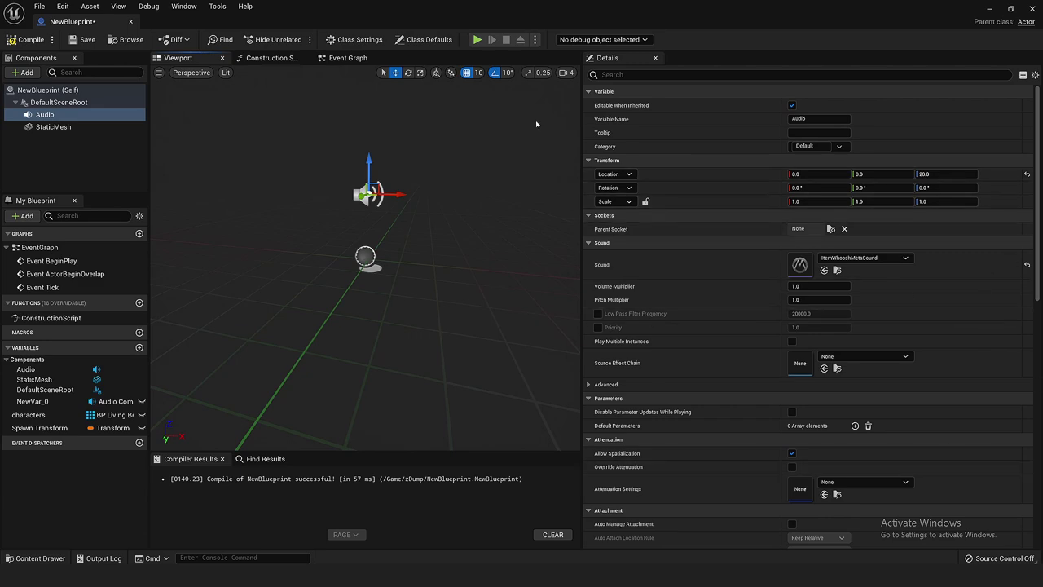
- Place a reference node for the Audio component in the Event Graph
left_click(339, 60)
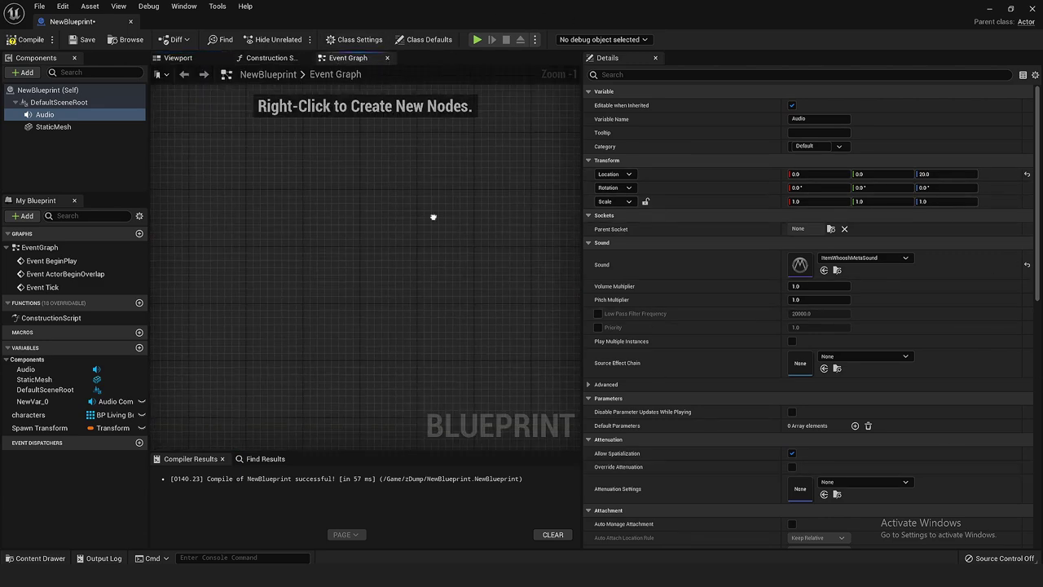
left_click_drag(44, 114, 319, 246)
left_click(382, 248)
left_click(45, 114)
left_click(323, 266)
left_click(386, 286)
right_click_drag(379, 271, 356, 272)
left_click_drag(291, 234, 284, 254)
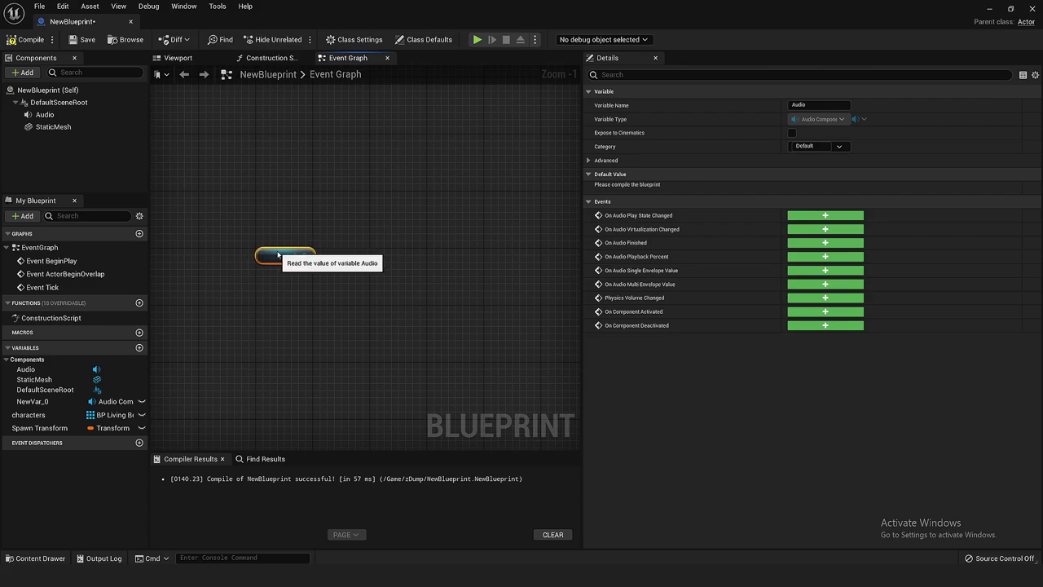
- Compare the Audio reference node with the Audio component by selecting each in turn
left_click(277, 288)
left_click(273, 255)
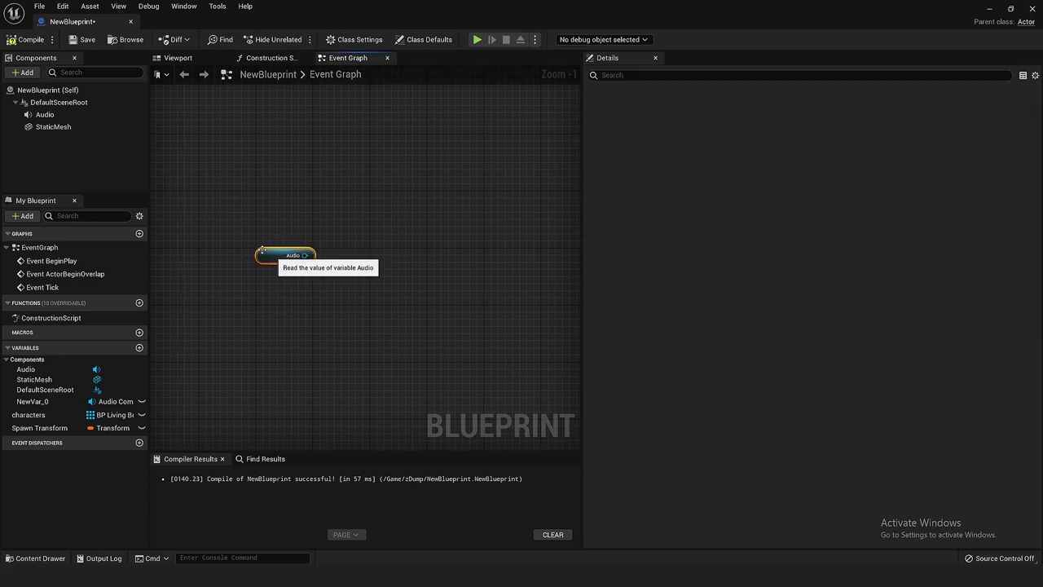
left_click(45, 115)
left_click(281, 254)
left_click(75, 114)
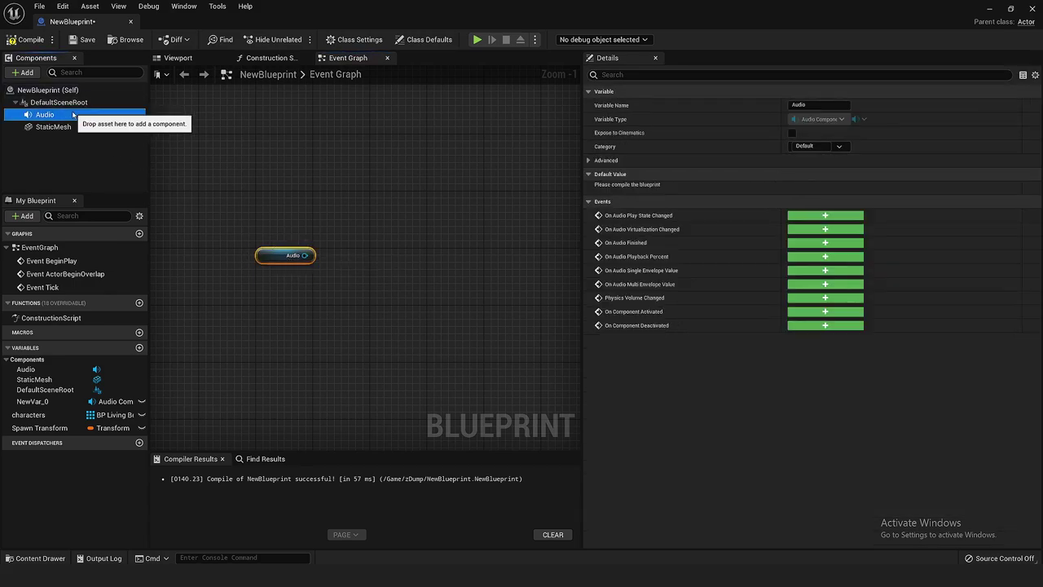
- Add a Play node targeting the Audio reference, then show the Audio component's details
right_click_drag(338, 193, 312, 180)
left_click_drag(286, 242, 353, 220)
type("play")
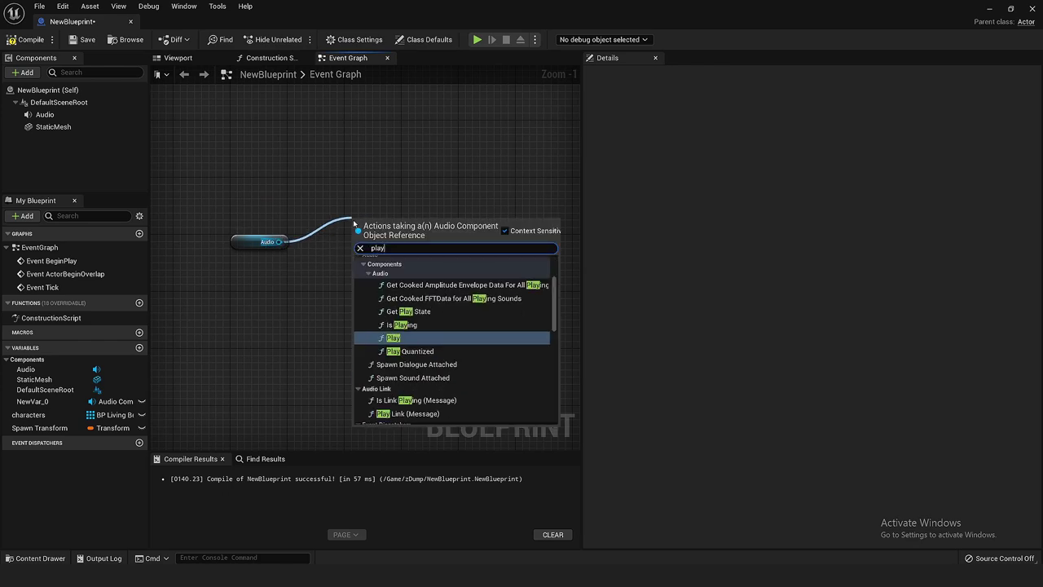
key("Return")
mouse_move(382, 241)
left_mouse_down()
mouse_move(388, 255)
mouse_move(382, 229)
left_mouse_up()
left_click(48, 114)
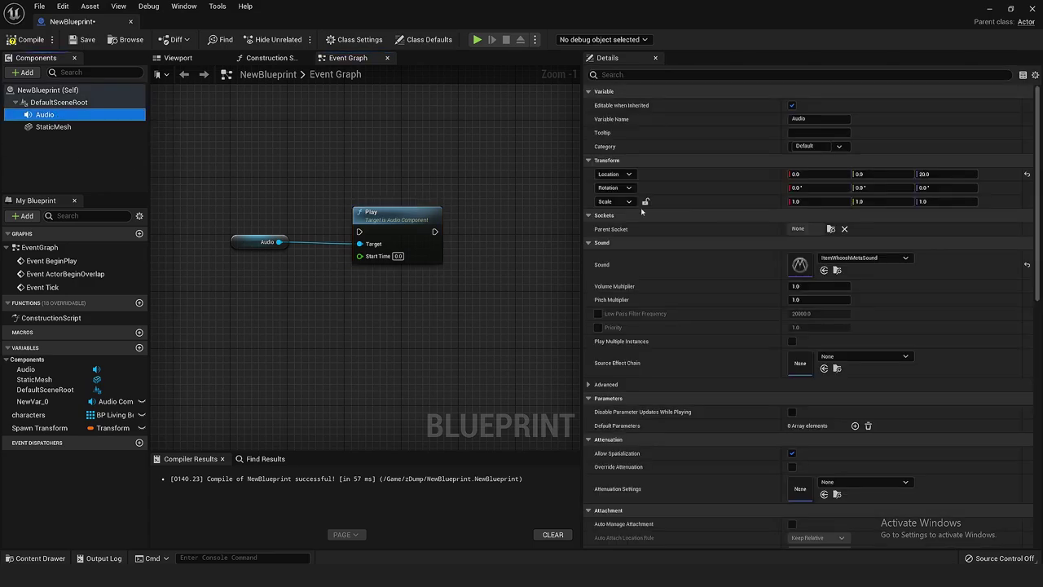
left_click(604, 74)
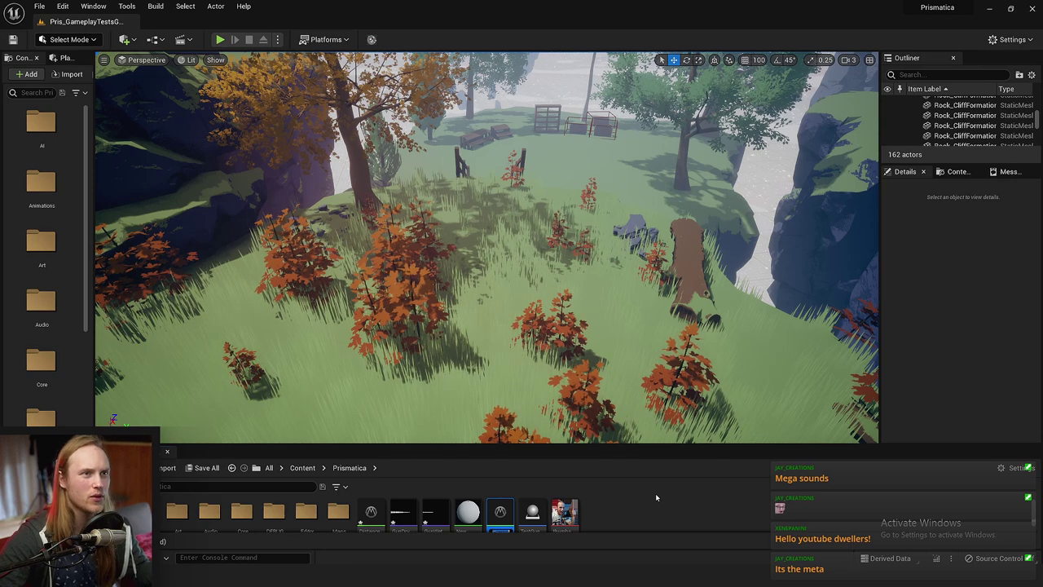
- Name the new MetaSound Source asset TutoprialMEtasoudn and open it for editing
type("rial")
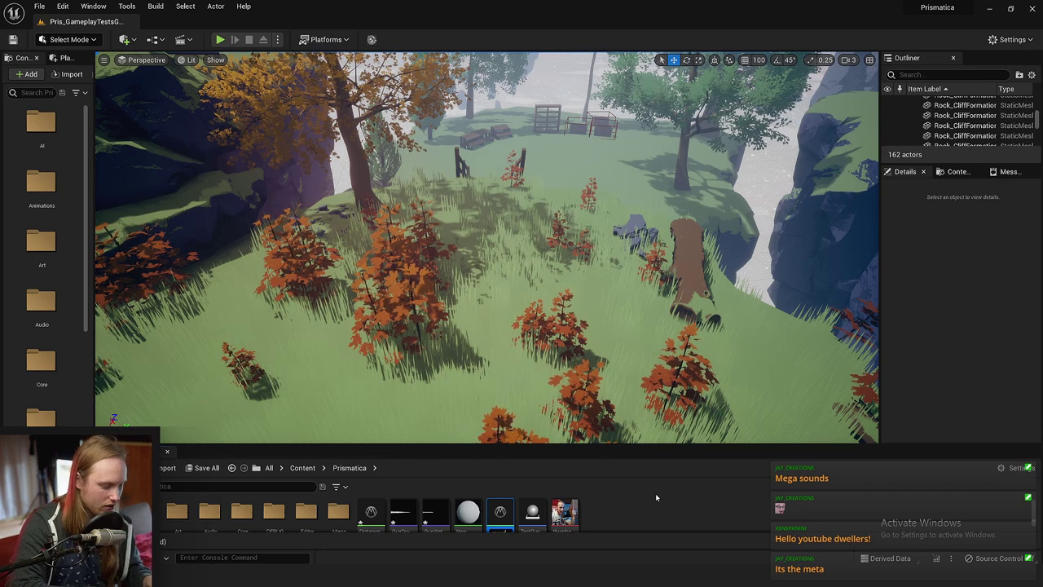
key("Return")
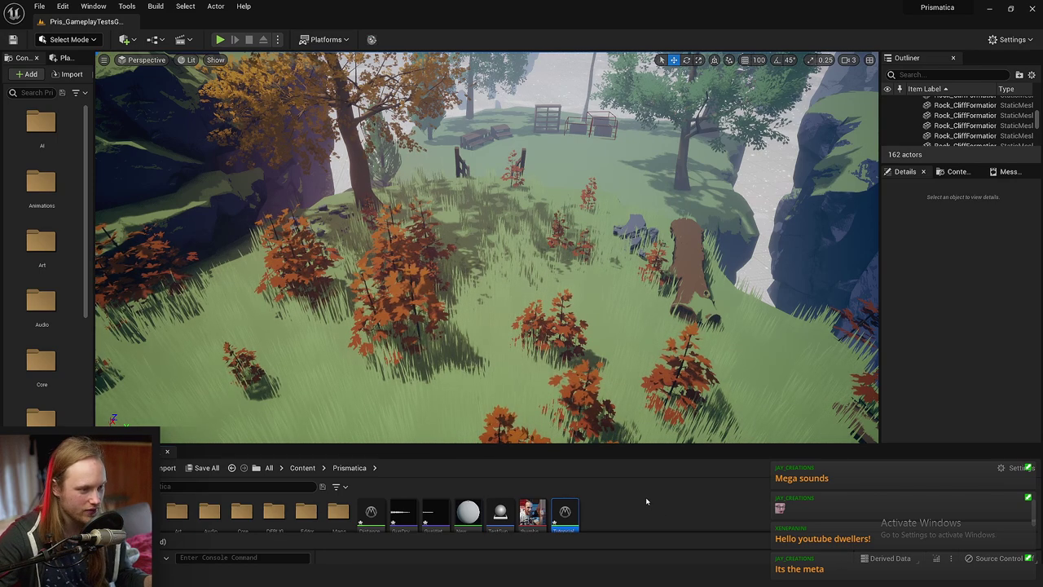
double_click(564, 512)
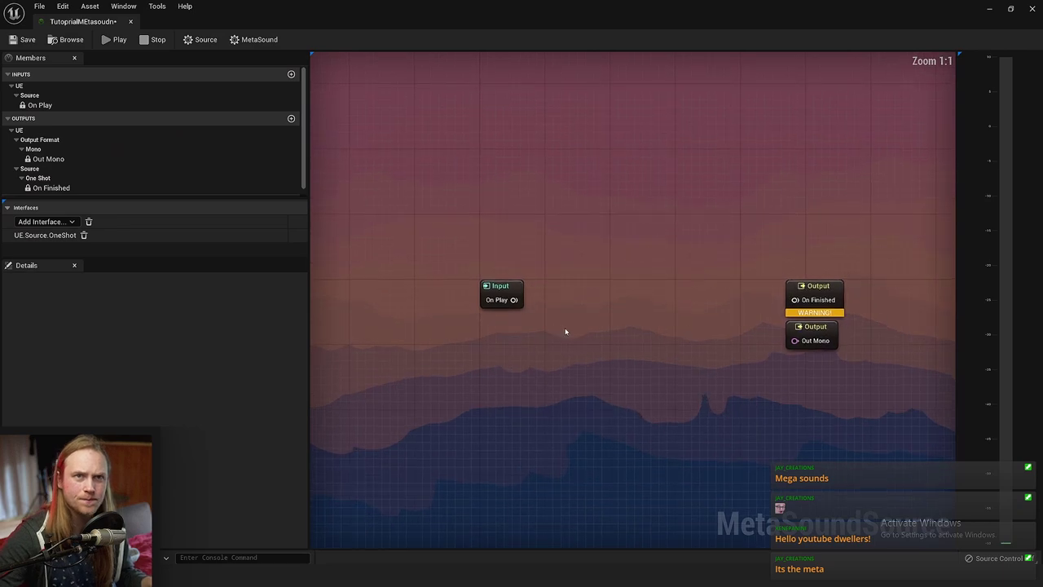
- Inspect the On Play input node and try pulling a connection out of its trigger output
right_click_drag(734, 278, 631, 240)
scroll(461, 251, "up", 4, "ctrl")
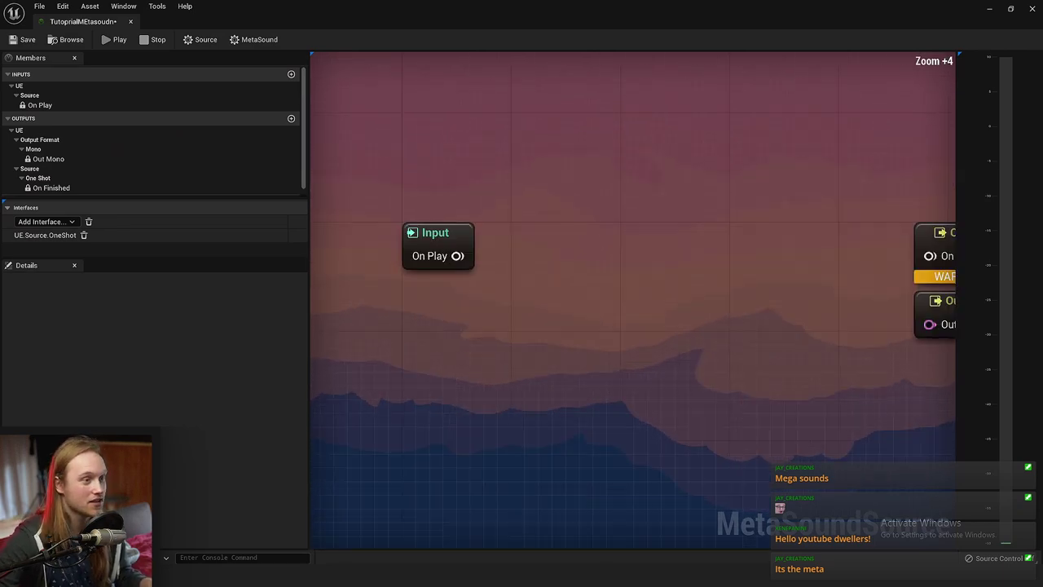
right_click_drag(448, 243, 563, 248)
mouse_move(542, 235)
left_mouse_down()
mouse_move(549, 279)
mouse_move(547, 243)
left_mouse_up()
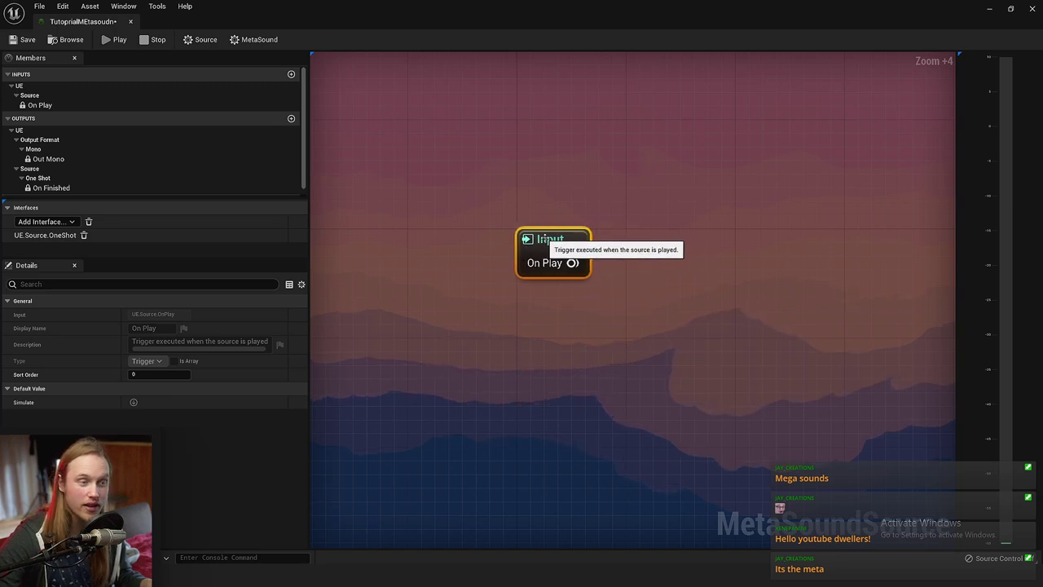
right_click_drag(626, 243, 593, 235)
left_click_drag(539, 255, 762, 259)
left_click_drag(762, 259, 764, 259)
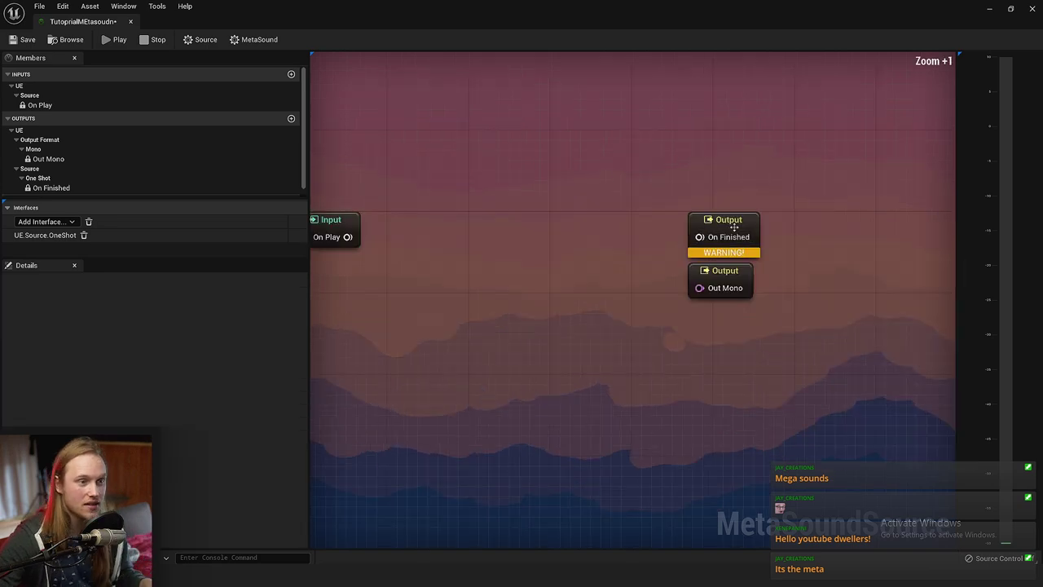
- Move the On Finished output node up and away from the Out Mono output node
left_click_drag(733, 224, 678, 174)
mouse_move(760, 159)
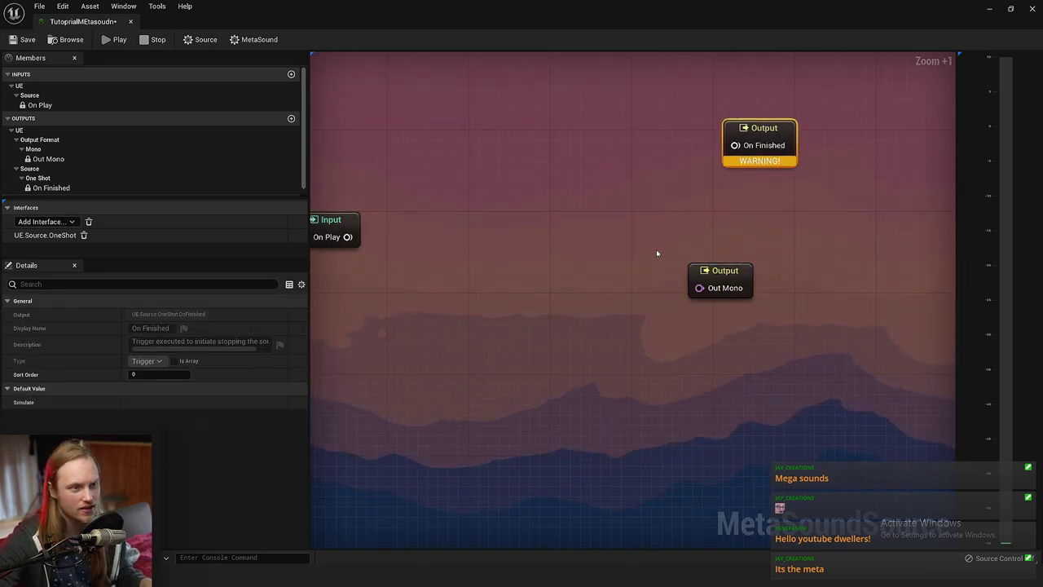
left_click(702, 214)
scroll(677, 216, "down", 2)
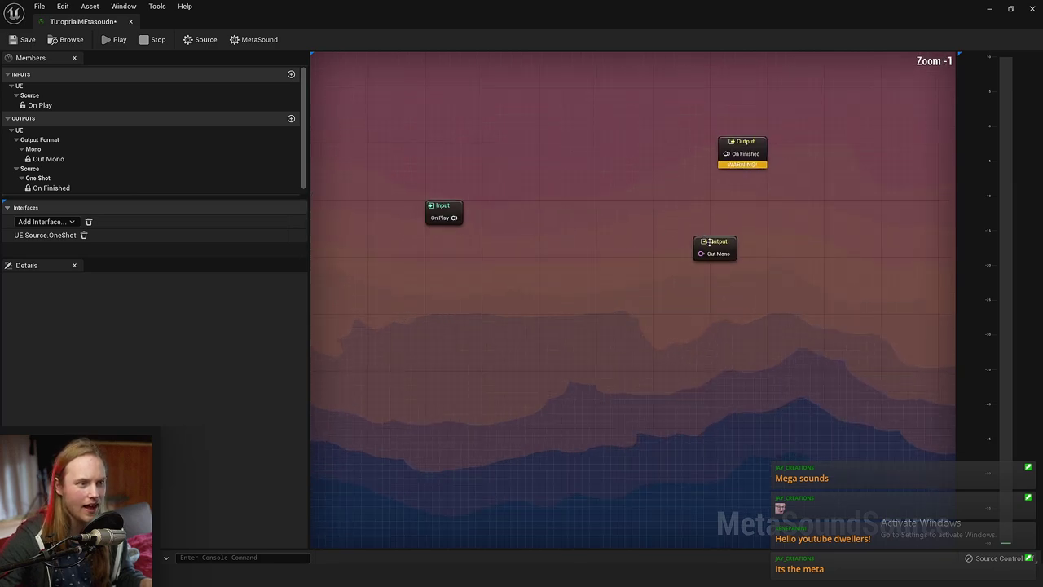
- Move the Out Mono output node to the lower right of the On Finished node
scroll(711, 247, "up", 1)
left_click_drag(711, 247, 661, 271)
right_click_drag(659, 272, 611, 291)
left_click_drag(626, 293, 759, 293)
left_click(655, 315)
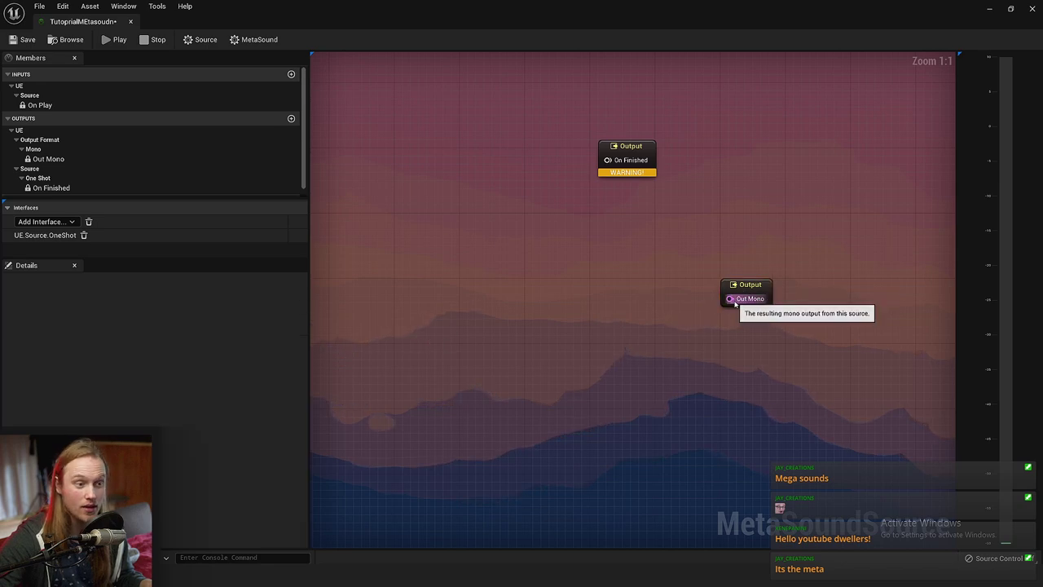
- Examine the Out Mono output node and its details
scroll(653, 285, "up", 5)
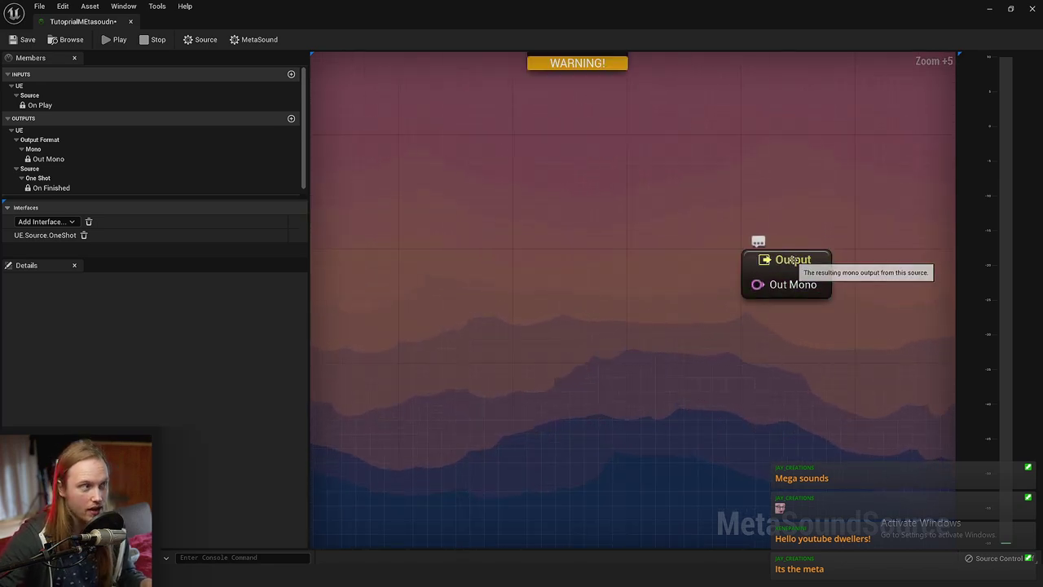
left_click(795, 273)
left_click(805, 222)
right_click_drag(804, 222, 746, 222)
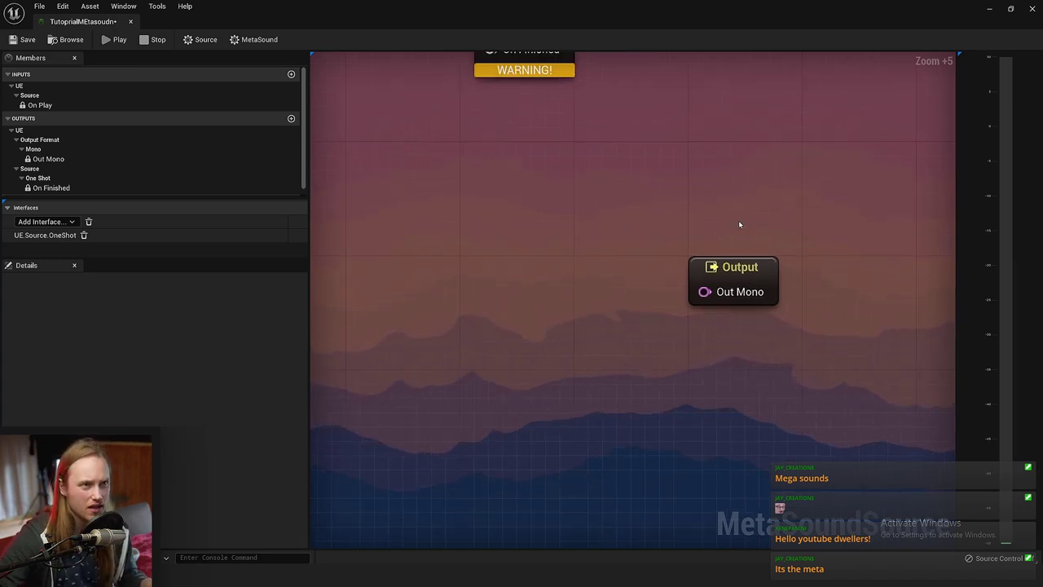
scroll(732, 222, "down", 2)
left_click(775, 268)
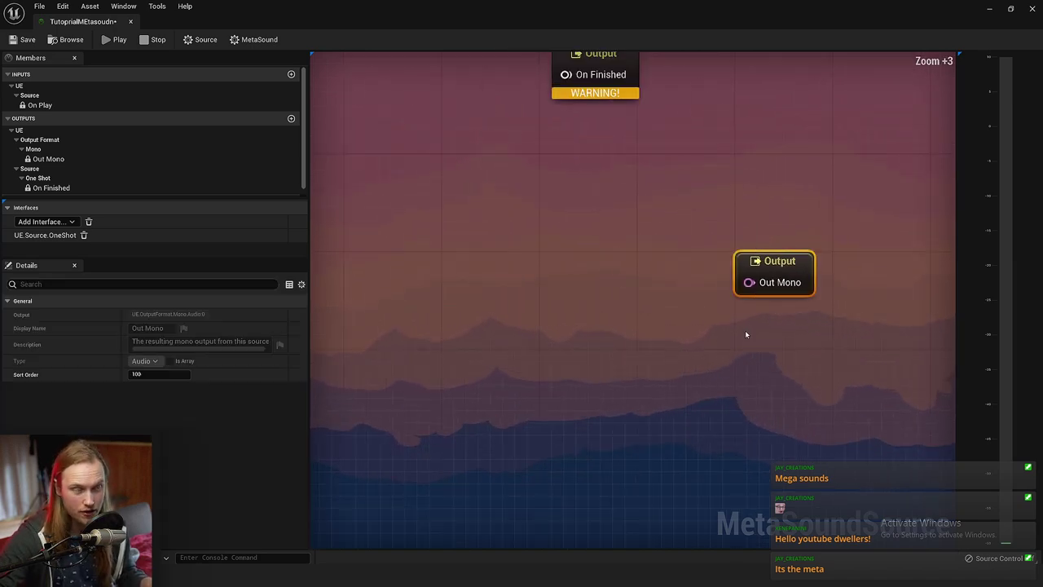
left_click(745, 330)
left_click(774, 271)
left_click(766, 216)
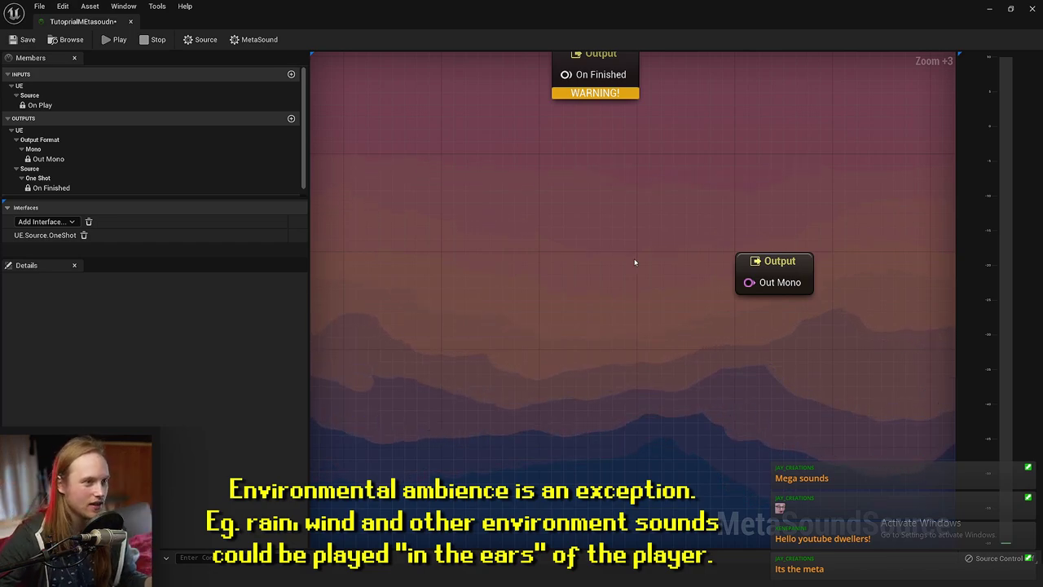
right_click_drag(636, 262, 701, 274)
scroll(697, 264, "down", 2)
right_click_drag(646, 237, 806, 288)
right_click_drag(921, 330, 678, 223)
scroll(678, 222, "up", 3)
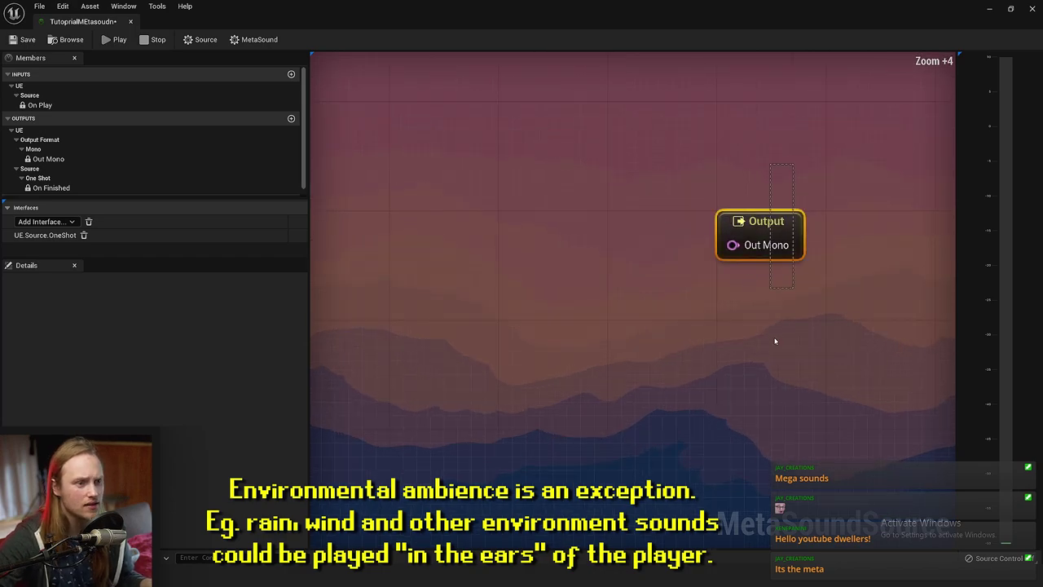
left_click_drag(776, 340, 775, 343)
right_click_drag(658, 324, 521, 326)
left_click(470, 220)
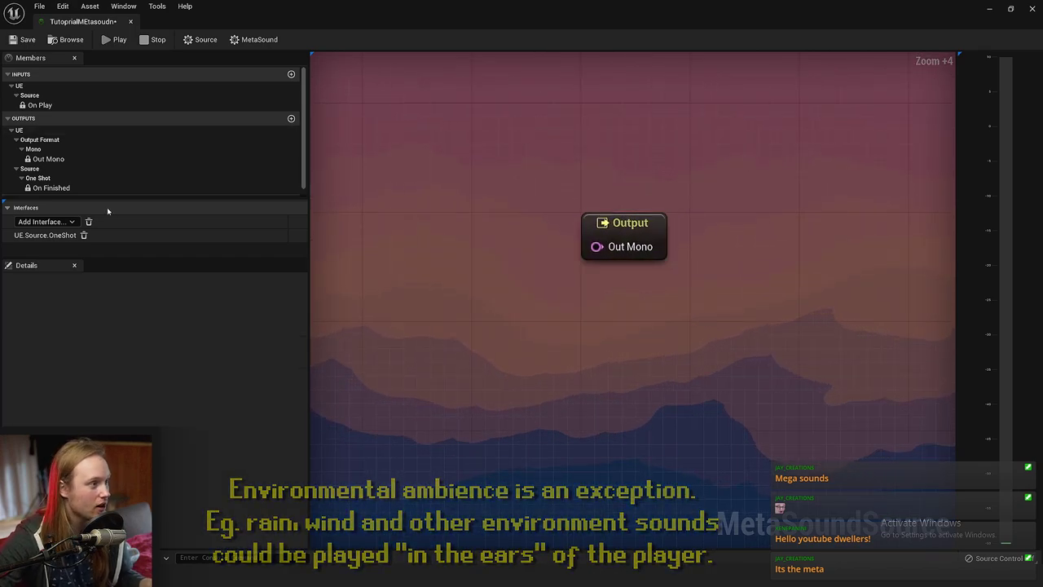
- Show the MetaSound settings and check which Output Format options are available
left_click(255, 40)
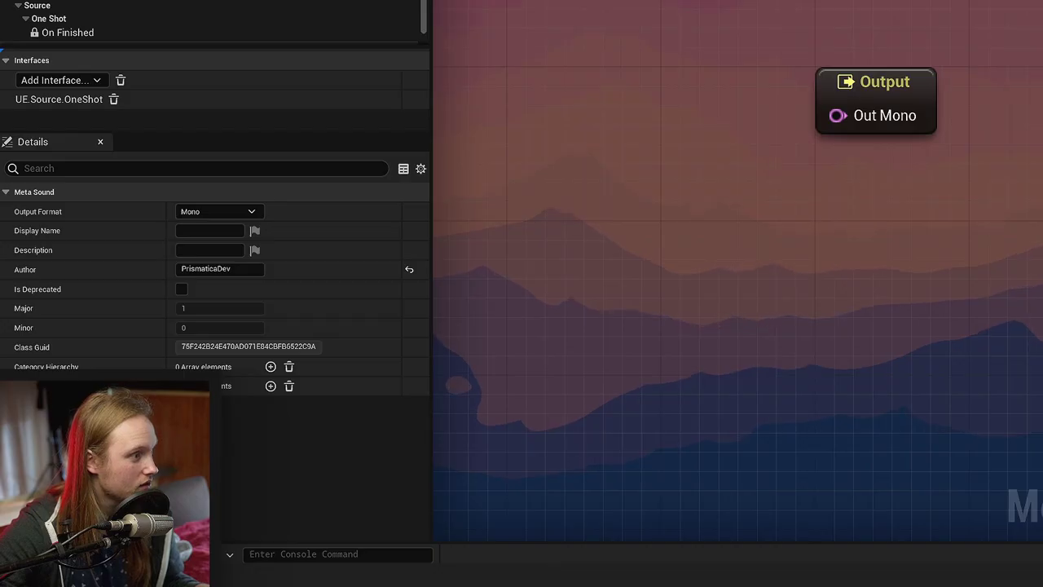
left_click(243, 211)
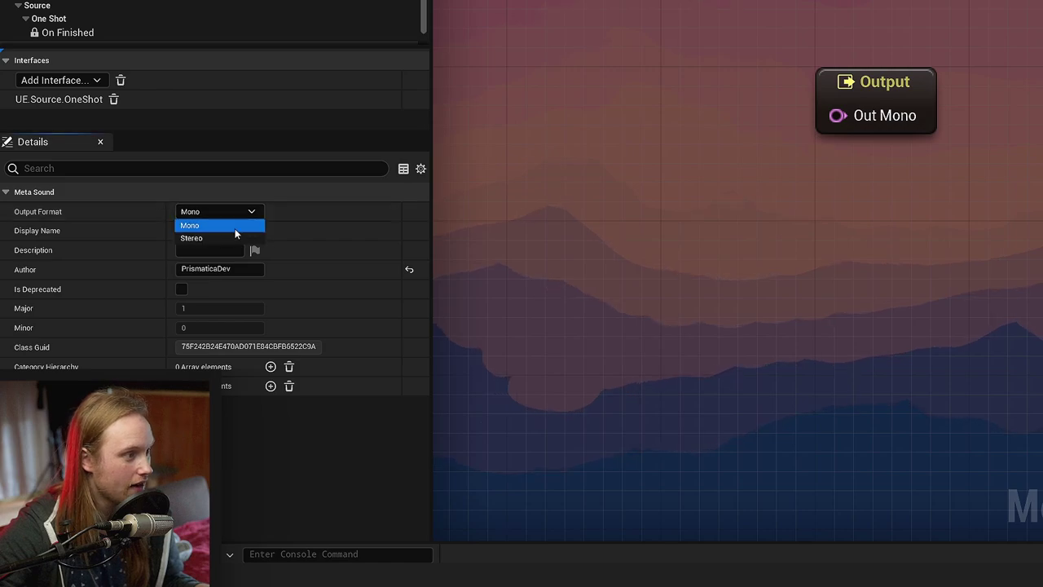
left_click(308, 244)
- Move the Out Mono output node farther to the right of the On Play input node
left_click_drag(876, 88, 1042, 96)
scroll(1042, 98, "down", 4)
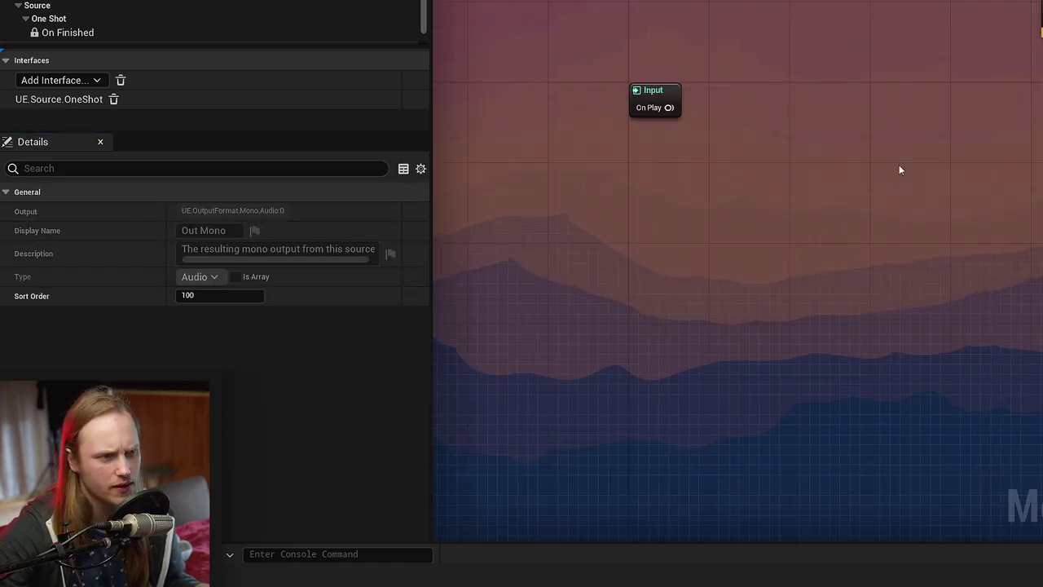
- Move the On Finished output node well to the right of On Play and place the Out Mono node slightly lower
left_click(902, 163)
left_click_drag(672, 182, 841, 246)
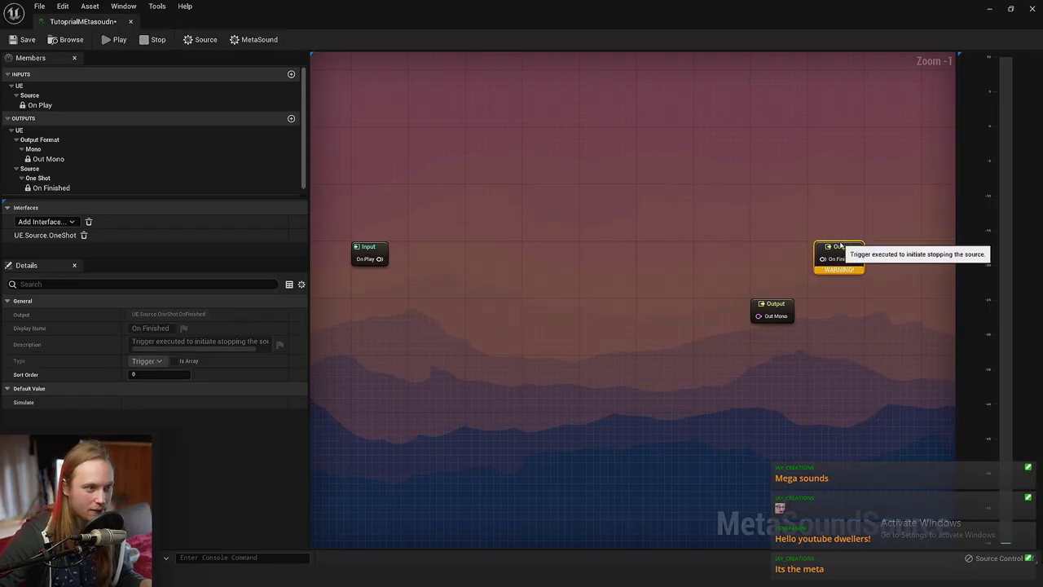
right_click_drag(743, 284, 780, 175)
left_click(780, 175)
left_click_drag(810, 202, 821, 252)
left_click(570, 220)
- Add a Wave Player node and place it level with the On Play input node, on its right side
right_click_drag(500, 211, 614, 263)
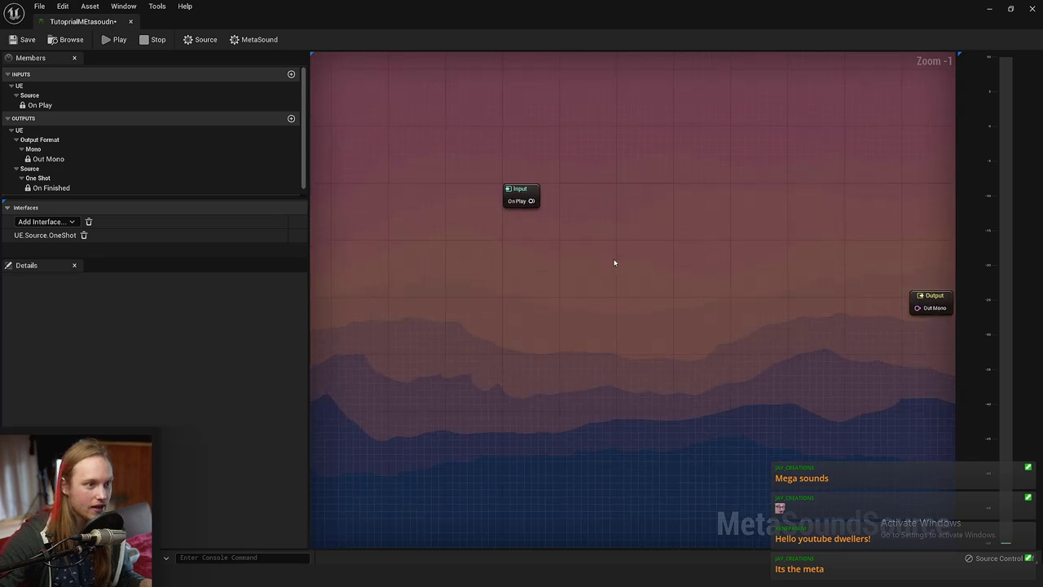
scroll(614, 263, "up", 3)
right_click(651, 258)
type("waveplayer")
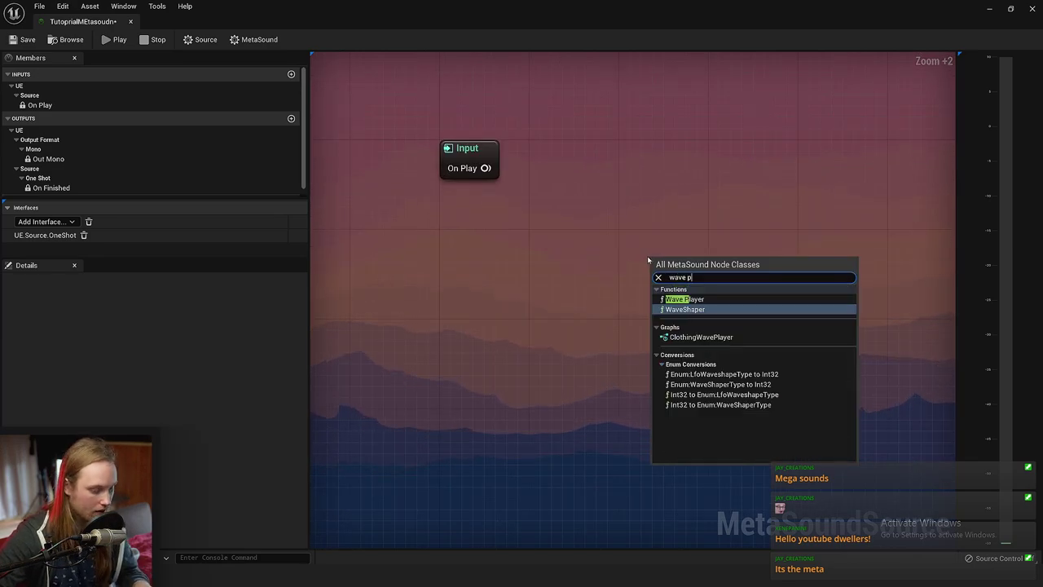
left_click(683, 300)
left_click_drag(745, 285, 736, 168)
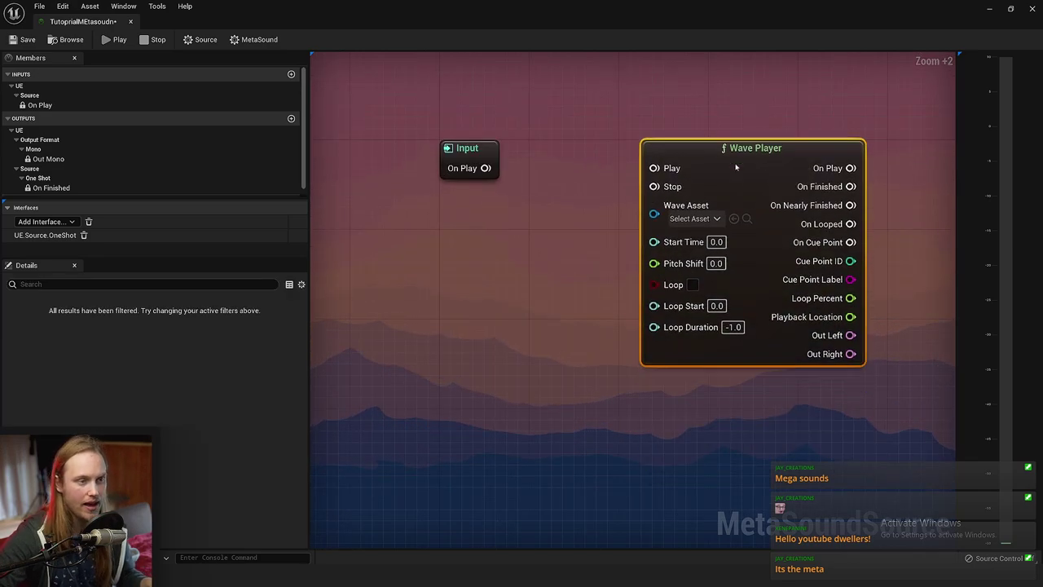
- Connect On Play to the Wave Player's Play input, and choose ArrowHandle_1 as its wave asset
right_click_drag(736, 168, 639, 236)
left_click(345, 270)
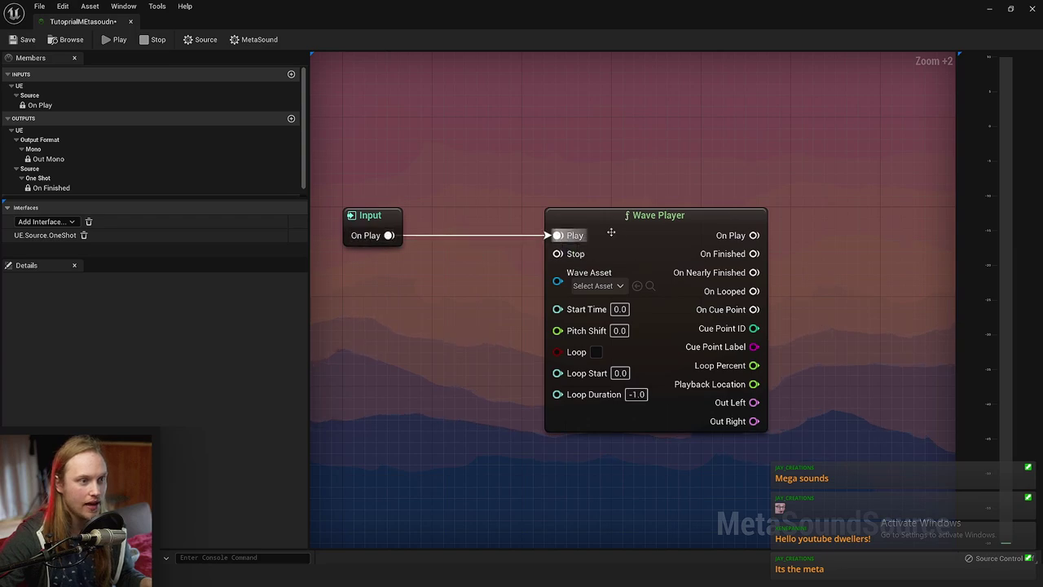
left_click_drag(612, 232, 634, 234)
left_click(619, 285)
left_click(659, 372)
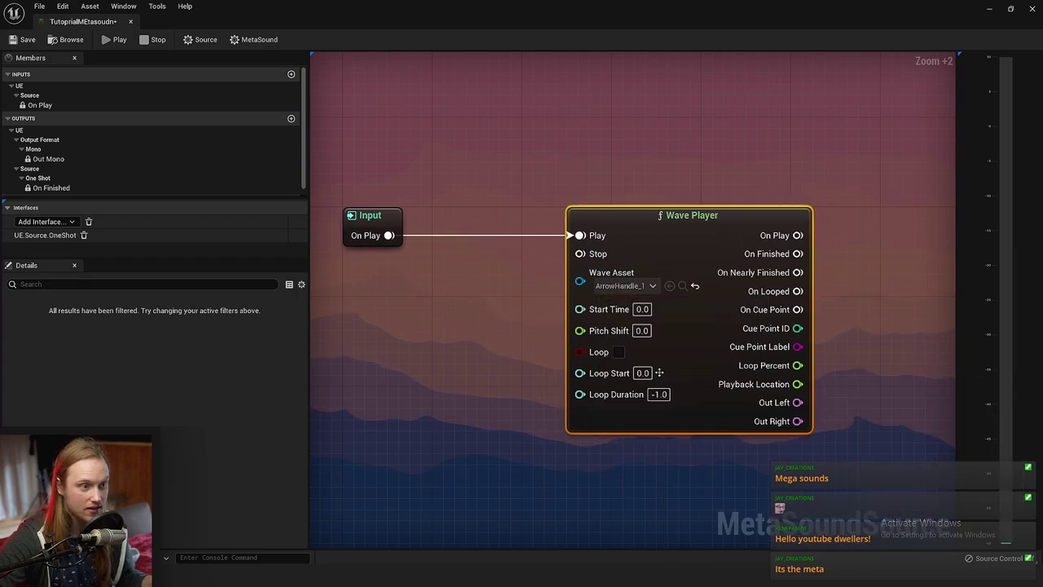
- Connect the Wave Player's Out Left to Out Mono and its On Finished to the On Finished output, lining up the output nodes
right_click_drag(659, 372, 525, 318)
left_click_drag(663, 347, 857, 347)
right_click_drag(692, 361, 602, 381)
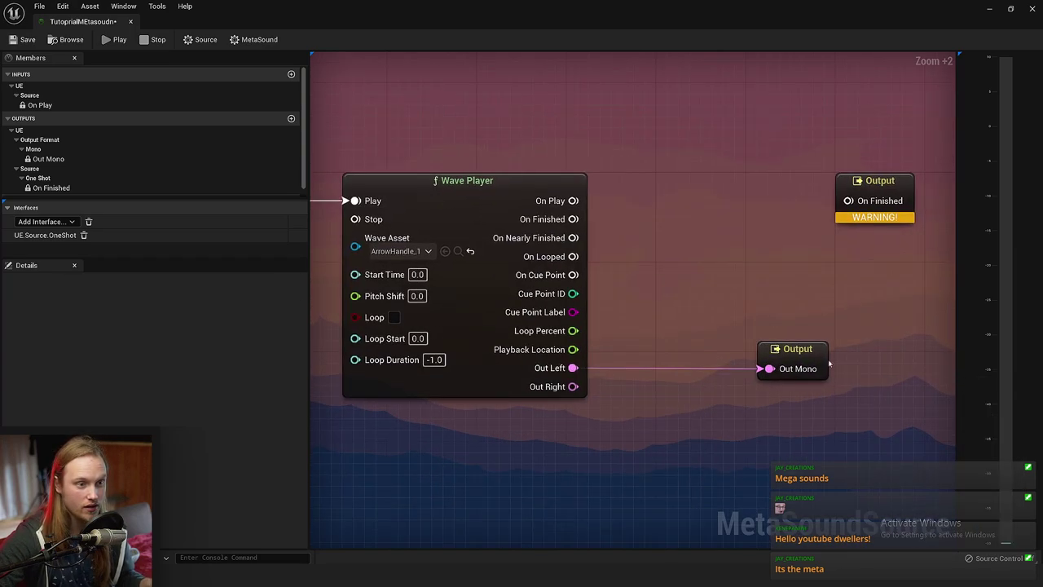
left_click_drag(573, 220, 889, 204)
left_click(870, 185)
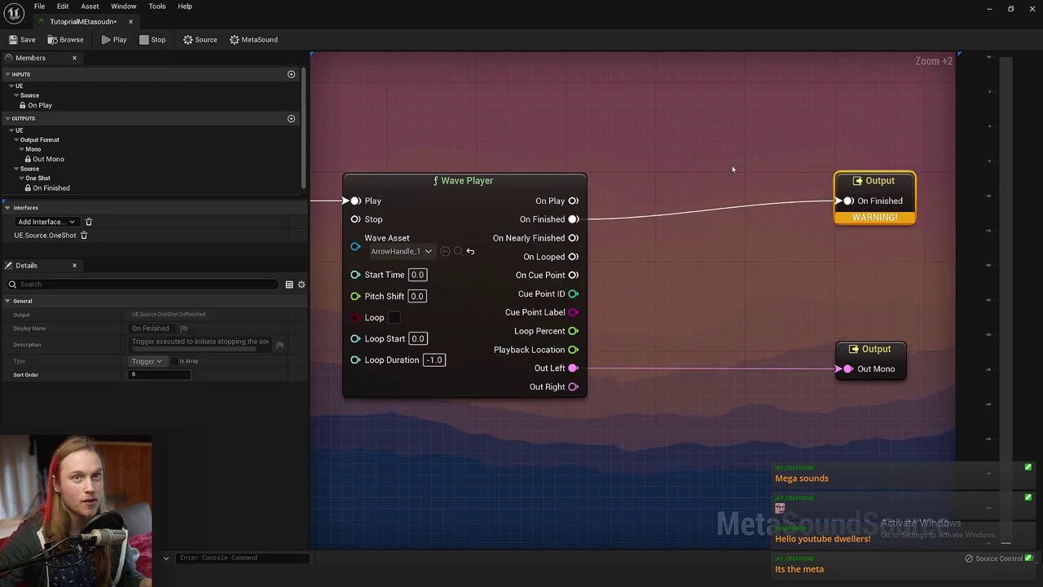
left_click(733, 169)
- Change the Wave Player's wave asset to BluntImpact_4
scroll(811, 79, "down", 3)
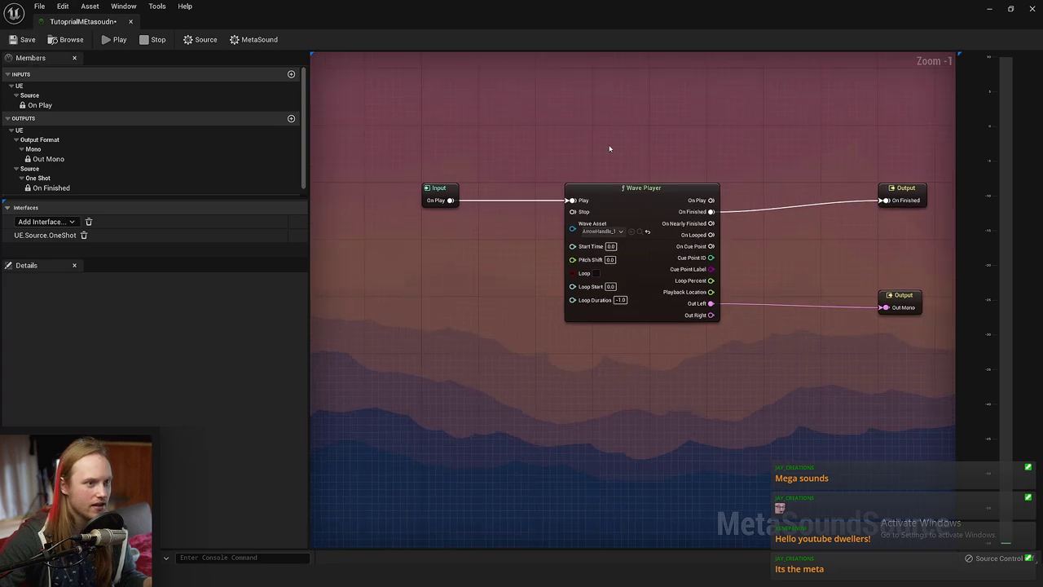
scroll(611, 147, "up", 4)
left_click(592, 299)
scroll(629, 425, "down", 5)
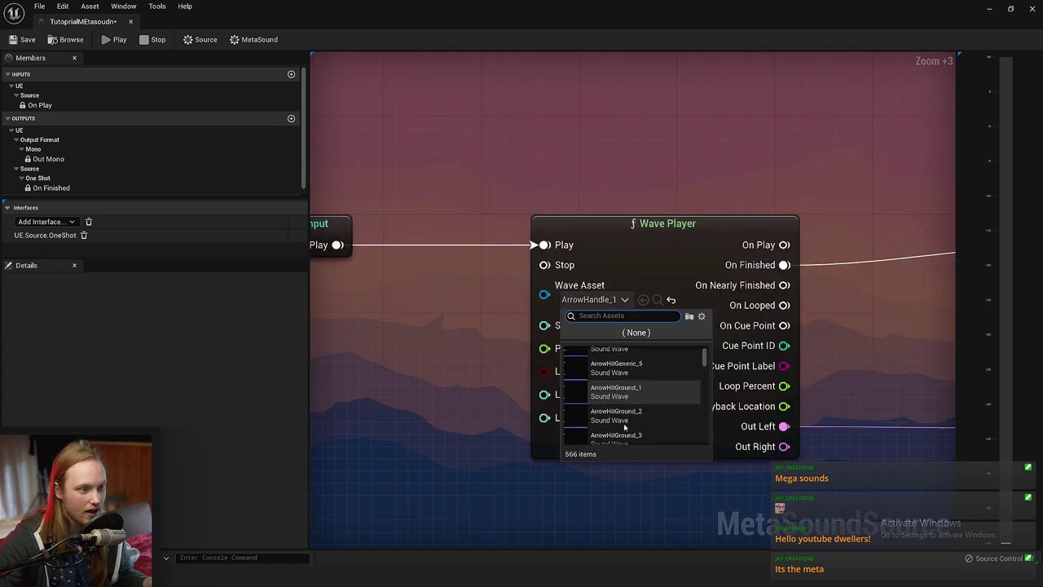
left_click(625, 432)
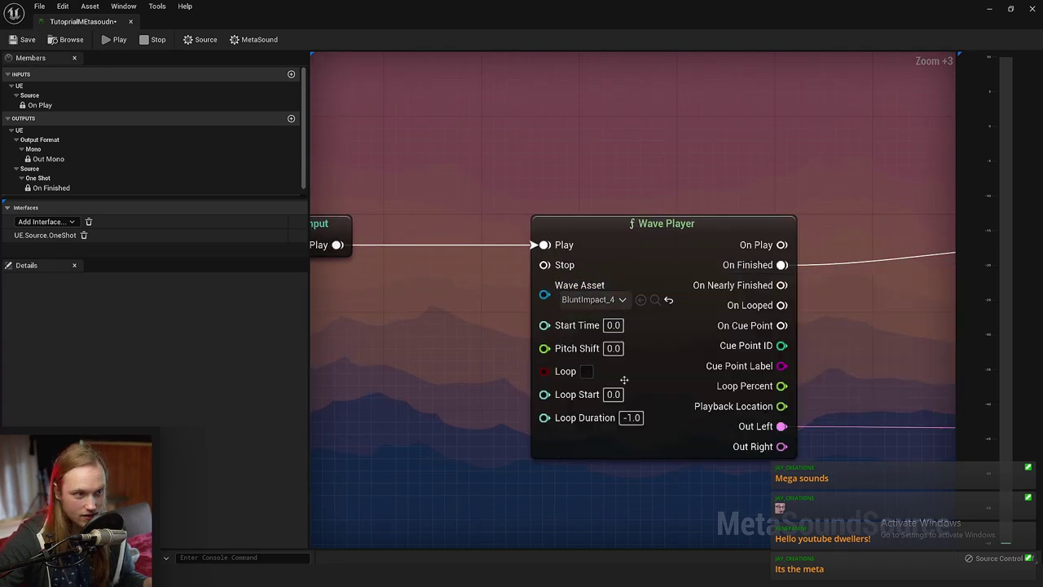
- Save the MetaSound and play it to preview the sound
right_click_drag(591, 143, 580, 104)
key("ctrl+s")
left_click(114, 39)
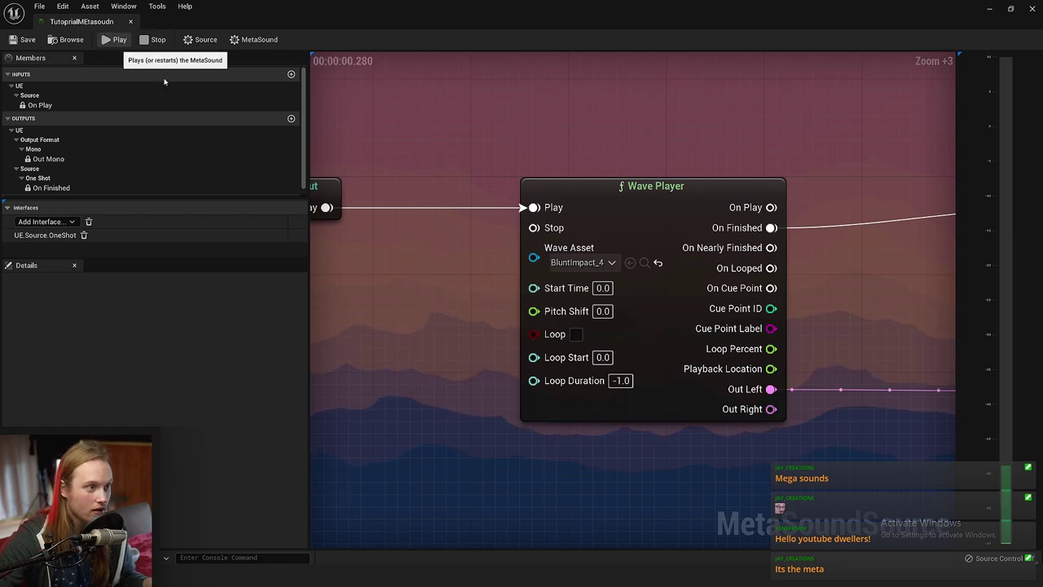
- Examine the signal flow from the On Play input through the Wave Player to the On Finished and Out Mono outputs
right_click_drag(354, 193, 400, 202)
scroll(400, 202, "down", 2)
scroll(494, 161, "up", 5)
left_click_drag(433, 252, 528, 319)
right_click_drag(536, 327, 382, 301)
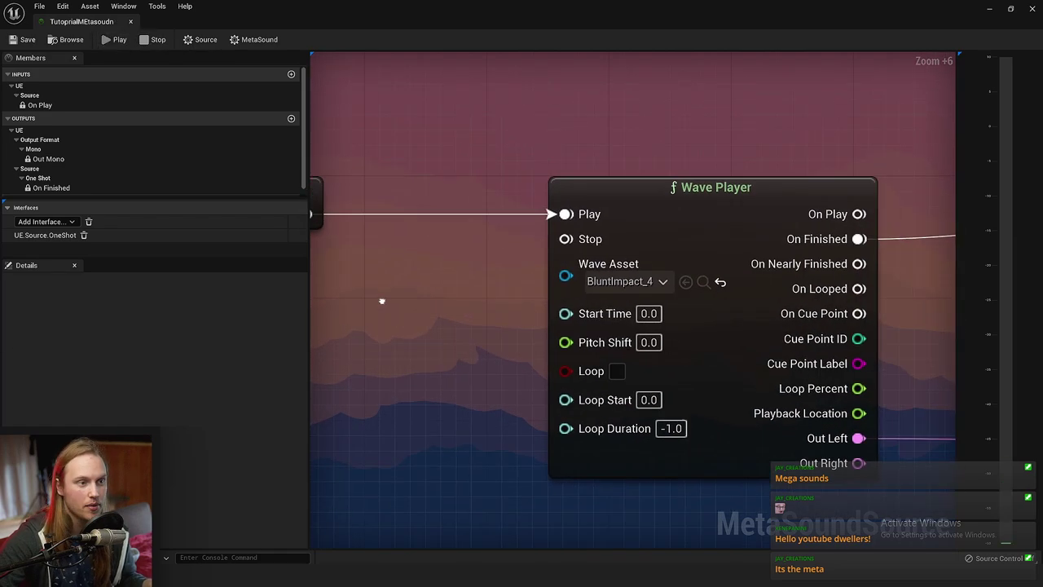
scroll(383, 300, "down", 4)
right_click_drag(708, 210, 612, 198)
right_click_drag(794, 156, 572, 176)
scroll(688, 202, "up", 4)
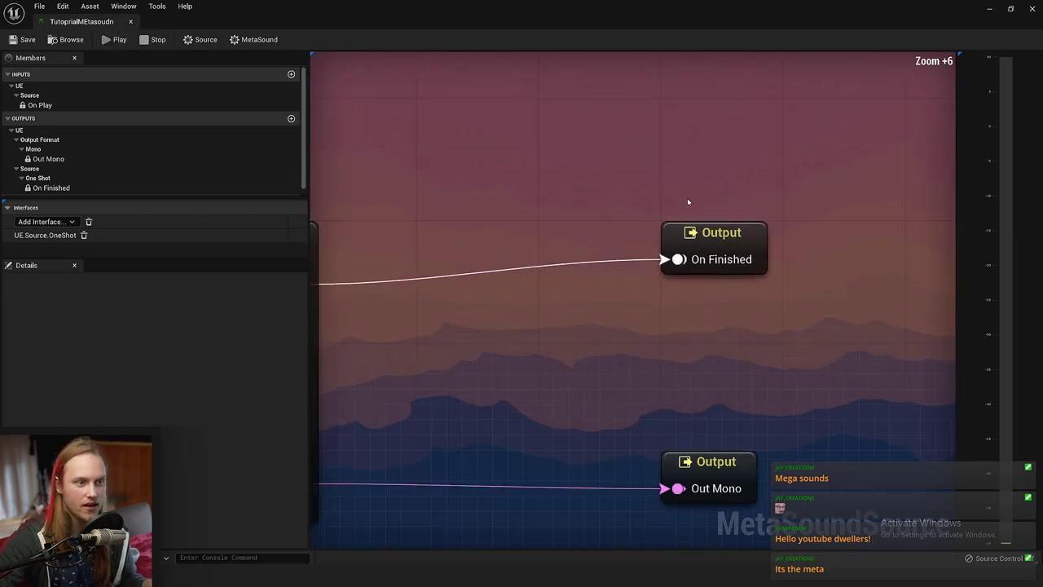
- Lower the On Finished output node slightly and show its details
mouse_move(711, 237)
left_mouse_down()
mouse_move(724, 252)
mouse_move(710, 252)
left_mouse_up()
left_click(715, 219)
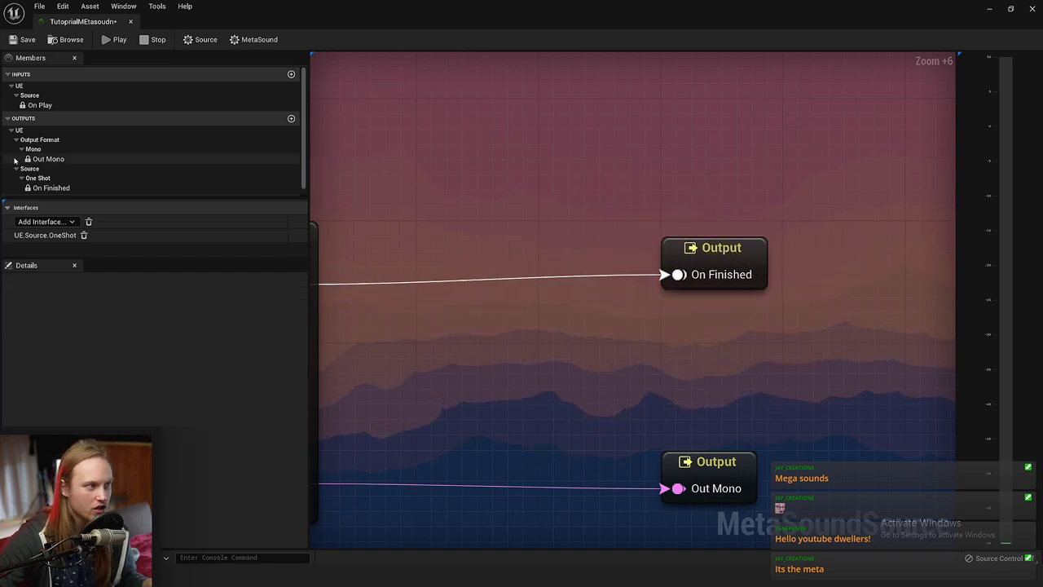
left_click(718, 251)
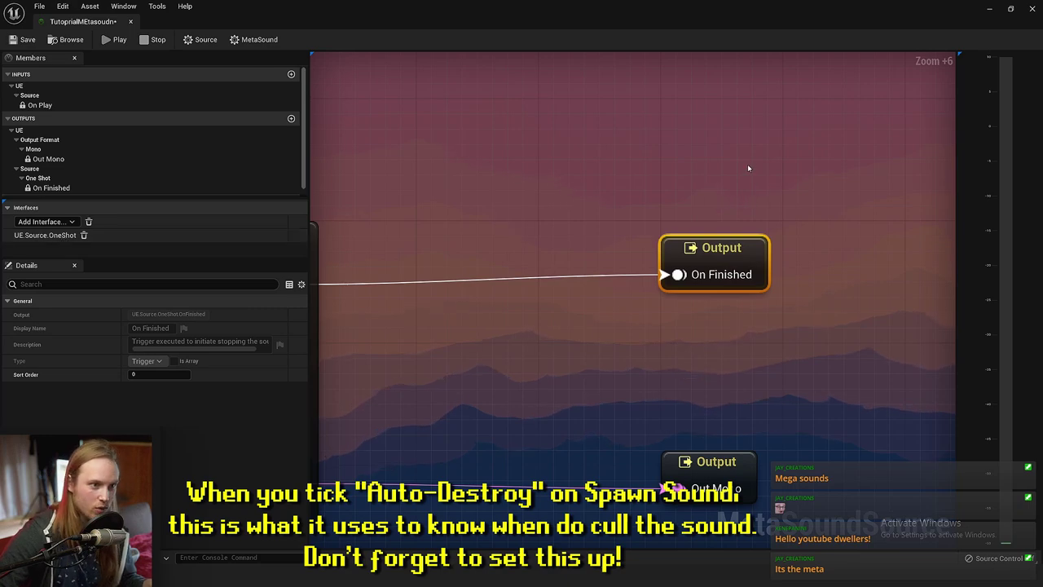
left_click_drag(673, 300, 674, 302)
left_click(673, 303)
right_click_drag(674, 302, 763, 272)
scroll(795, 235, "down", 2)
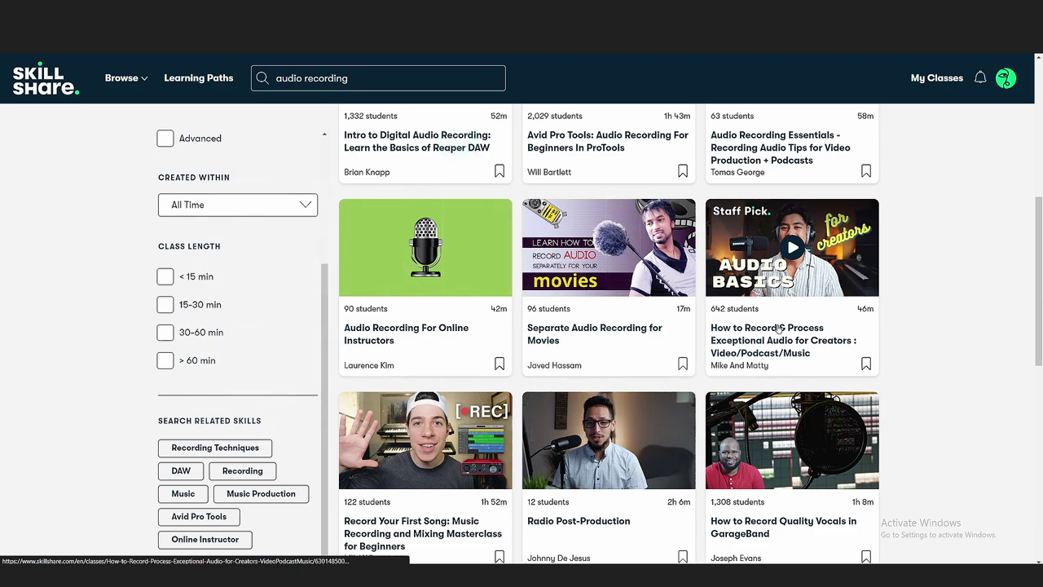
- On Skillshare, open the class How to Record & Process Exceptional Audio for Creators and look through its lessons
left_click(781, 326)
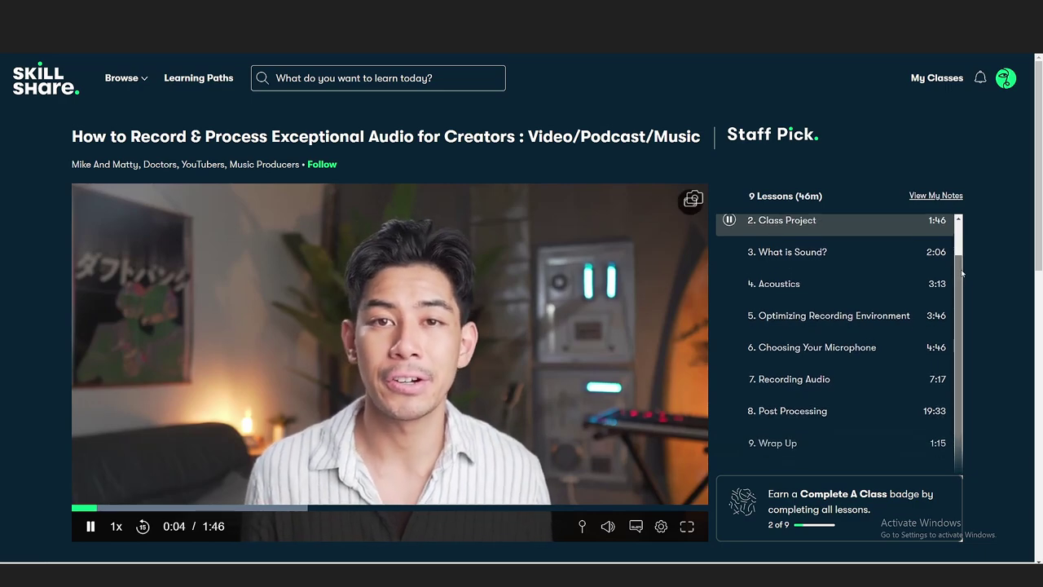
scroll(946, 293, "down", 1)
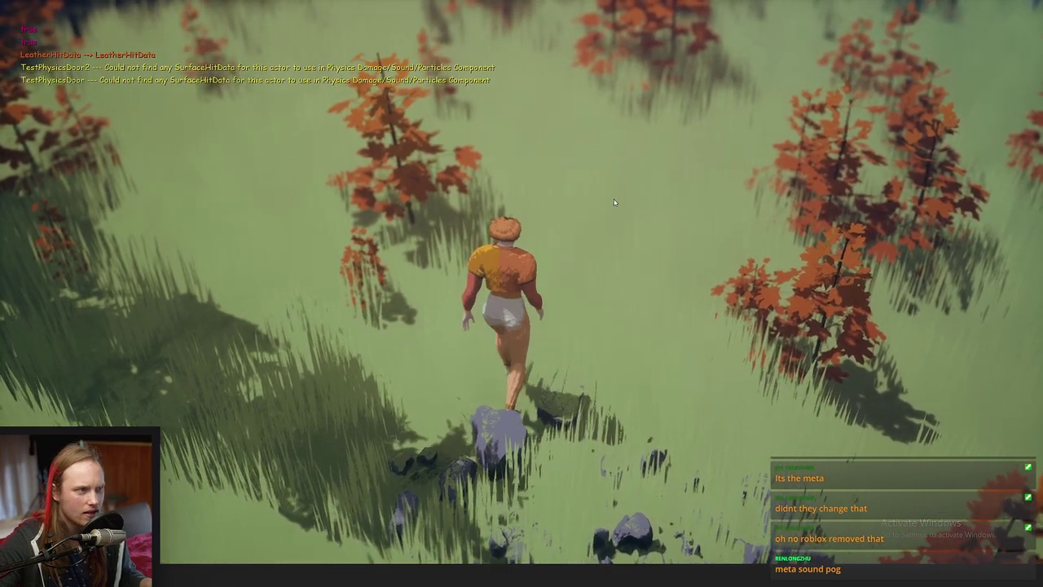
- Trigger the test action repeatedly in the running game to hear its sound, and end the play session
left_click(615, 203)
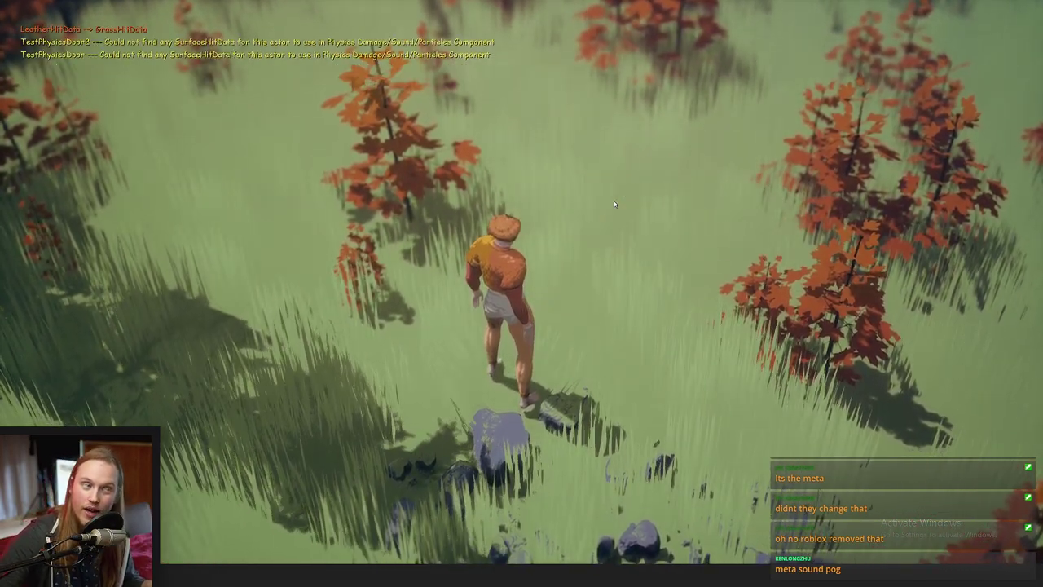
left_click(614, 201)
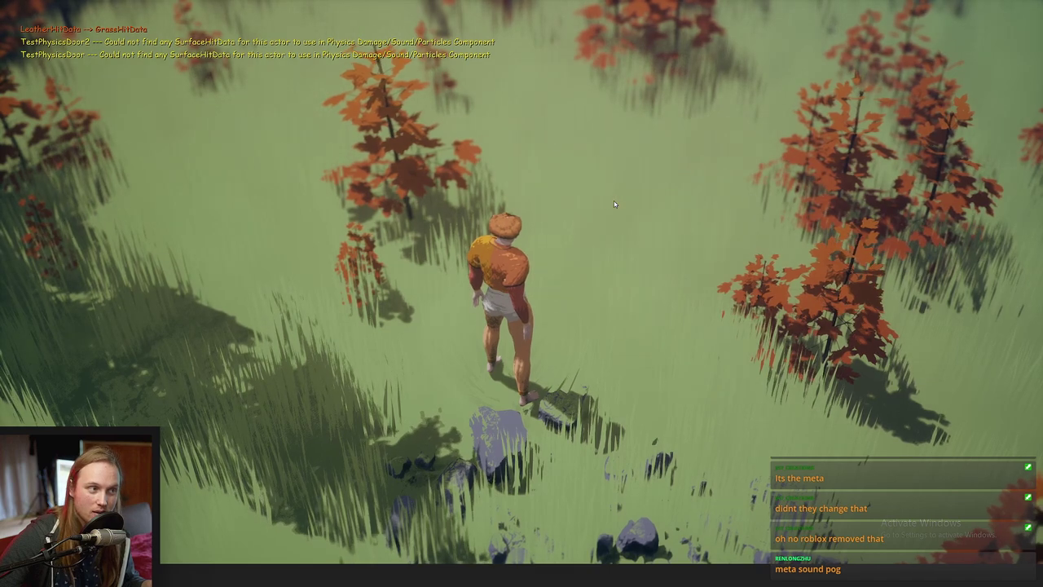
left_click(615, 204)
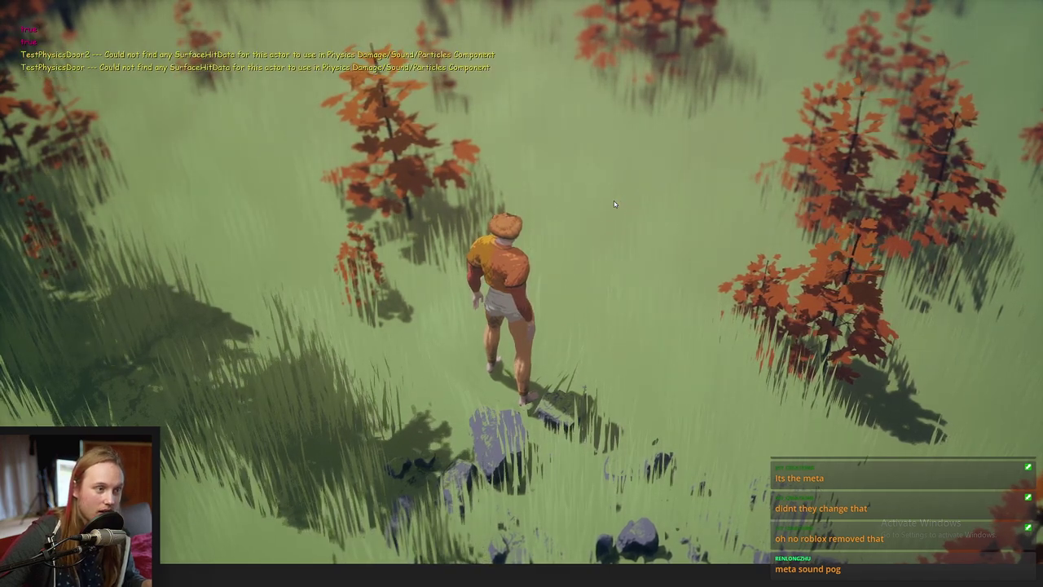
left_click(615, 204)
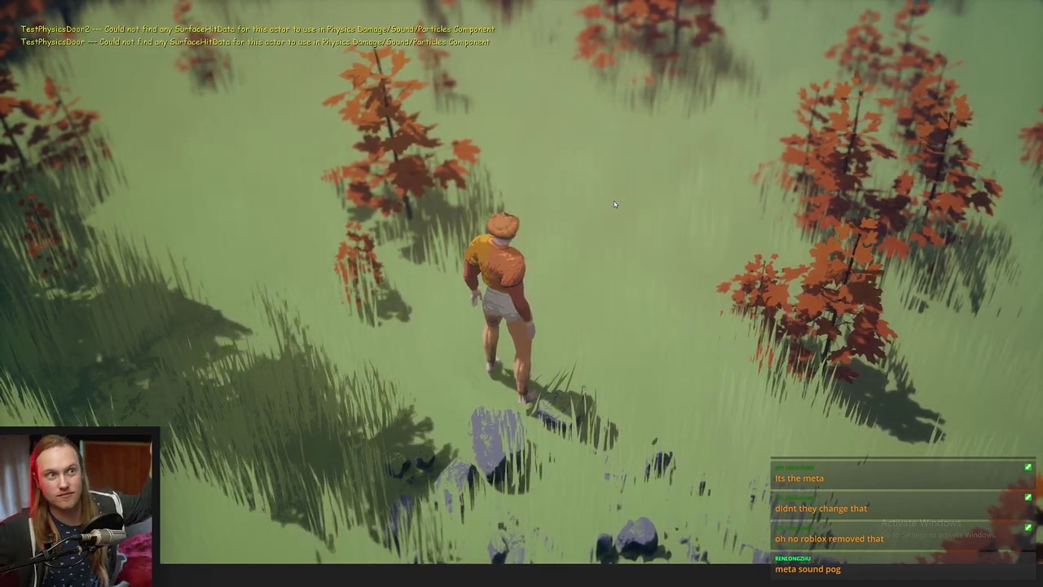
left_click(614, 203)
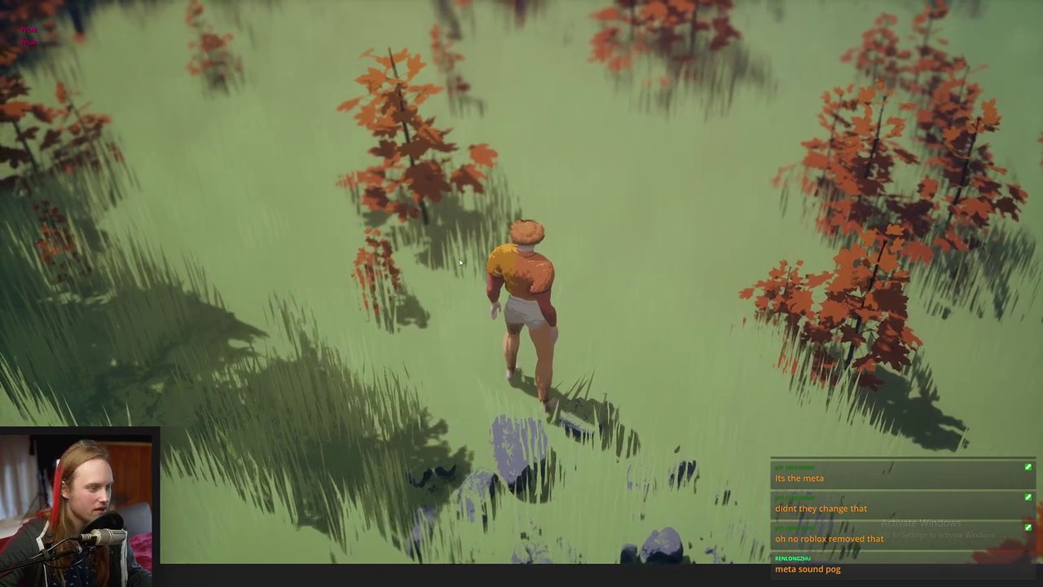
key("Escape")
- Return to the MetaSound editor and move the On Finished and Out Mono output nodes closer to the Wave Player
mouse_move(368, 575)
left_click(433, 507)
left_click_drag(882, 115, 825, 371)
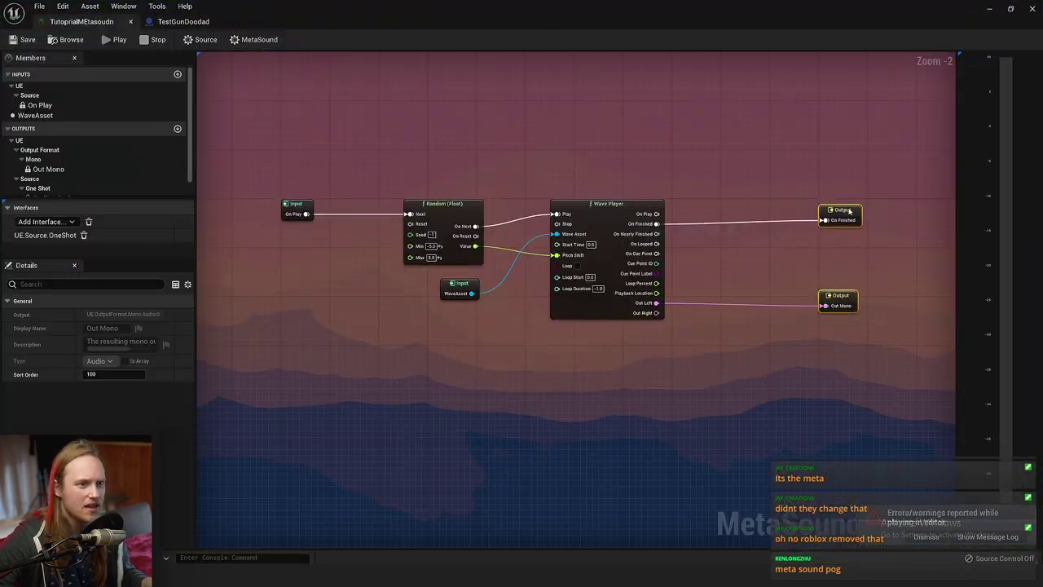
left_click(672, 178)
- Move the On Play, Random (Float) and WaveAsset nodes together closer to the Wave Player
right_click_drag(673, 178, 759, 139)
left_click_drag(549, 158, 338, 365)
scroll(599, 136, "up", 3)
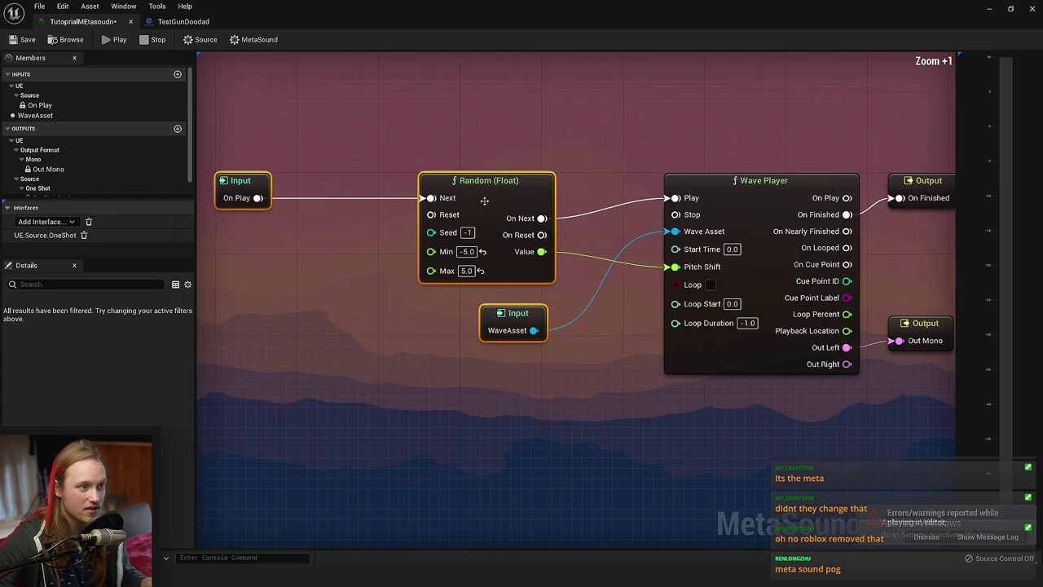
left_click_drag(502, 189, 573, 189)
left_click(671, 129)
- Move the On Play input node closer to the Random (Float) node
scroll(370, 135, "down", 2)
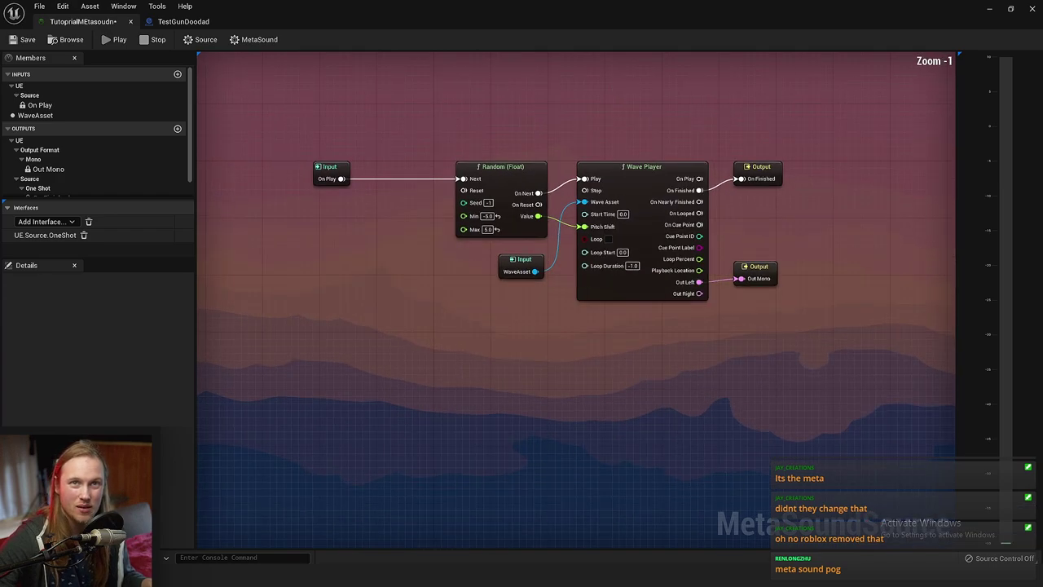
right_click_drag(353, 181, 400, 209)
left_click_drag(379, 201, 433, 201)
scroll(556, 167, "up", 2)
right_click_drag(556, 168, 392, 186)
left_click(338, 155)
right_click_drag(337, 155, 412, 147)
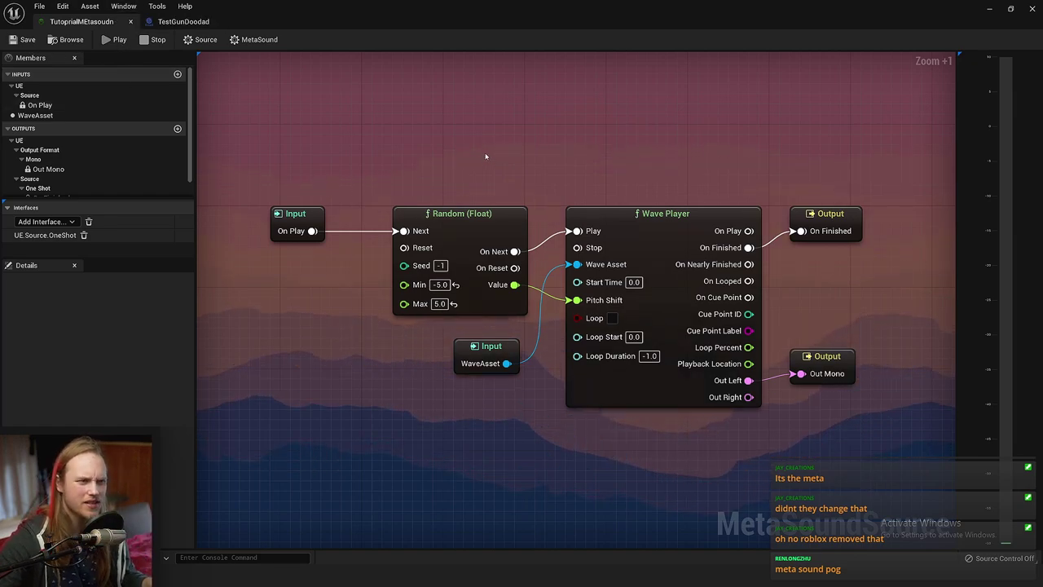
right_click_drag(485, 156, 499, 153)
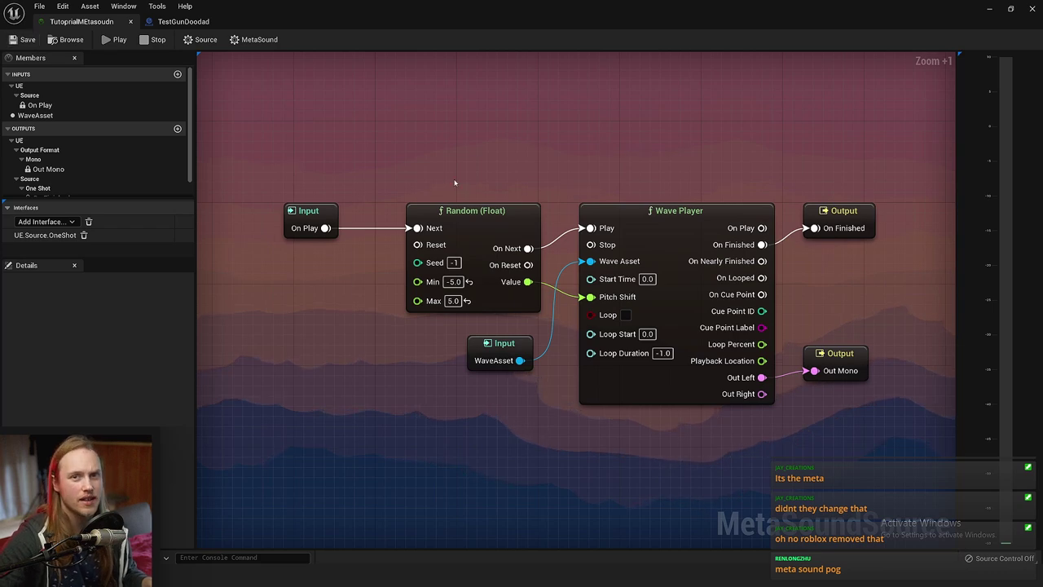